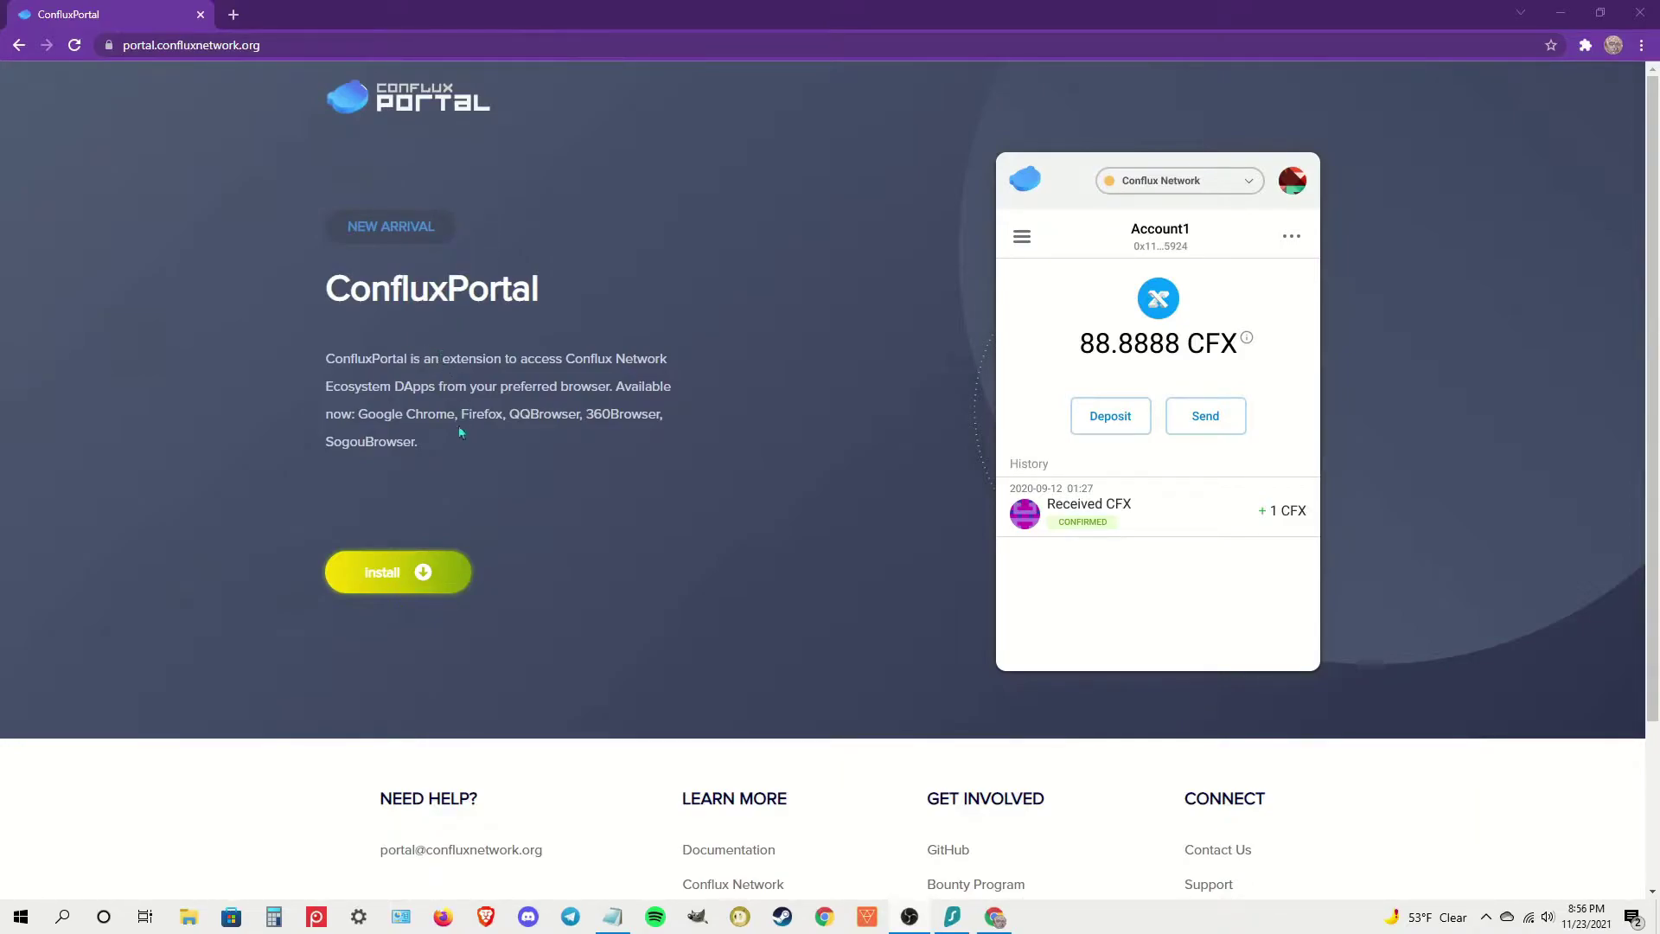
- Open the ConfluxPortal extension's store page from the Conflux site and install the extension in Chrome
{"action": "left_click", "coordinate": [423, 573]}
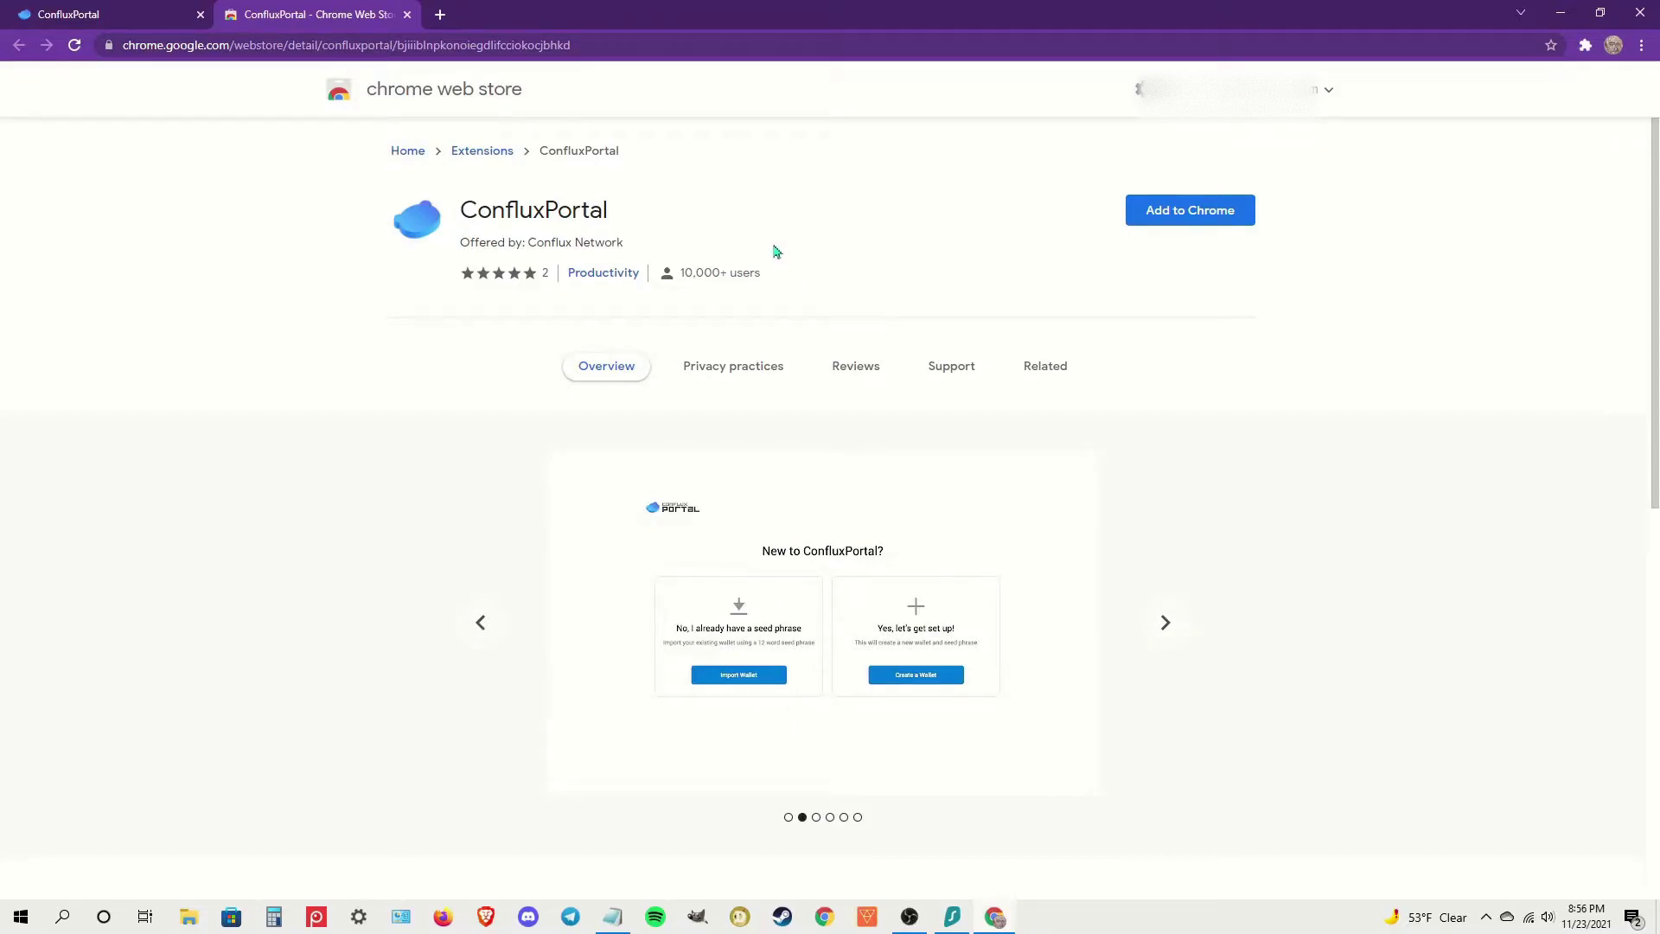
{"action": "mouse_move", "coordinate": [679, 272]}
{"action": "left_mouse_down"}
{"action": "mouse_move", "coordinate": [728, 274]}
{"action": "mouse_move", "coordinate": [680, 282]}
{"action": "left_mouse_up"}
{"action": "left_click", "coordinate": [752, 273]}
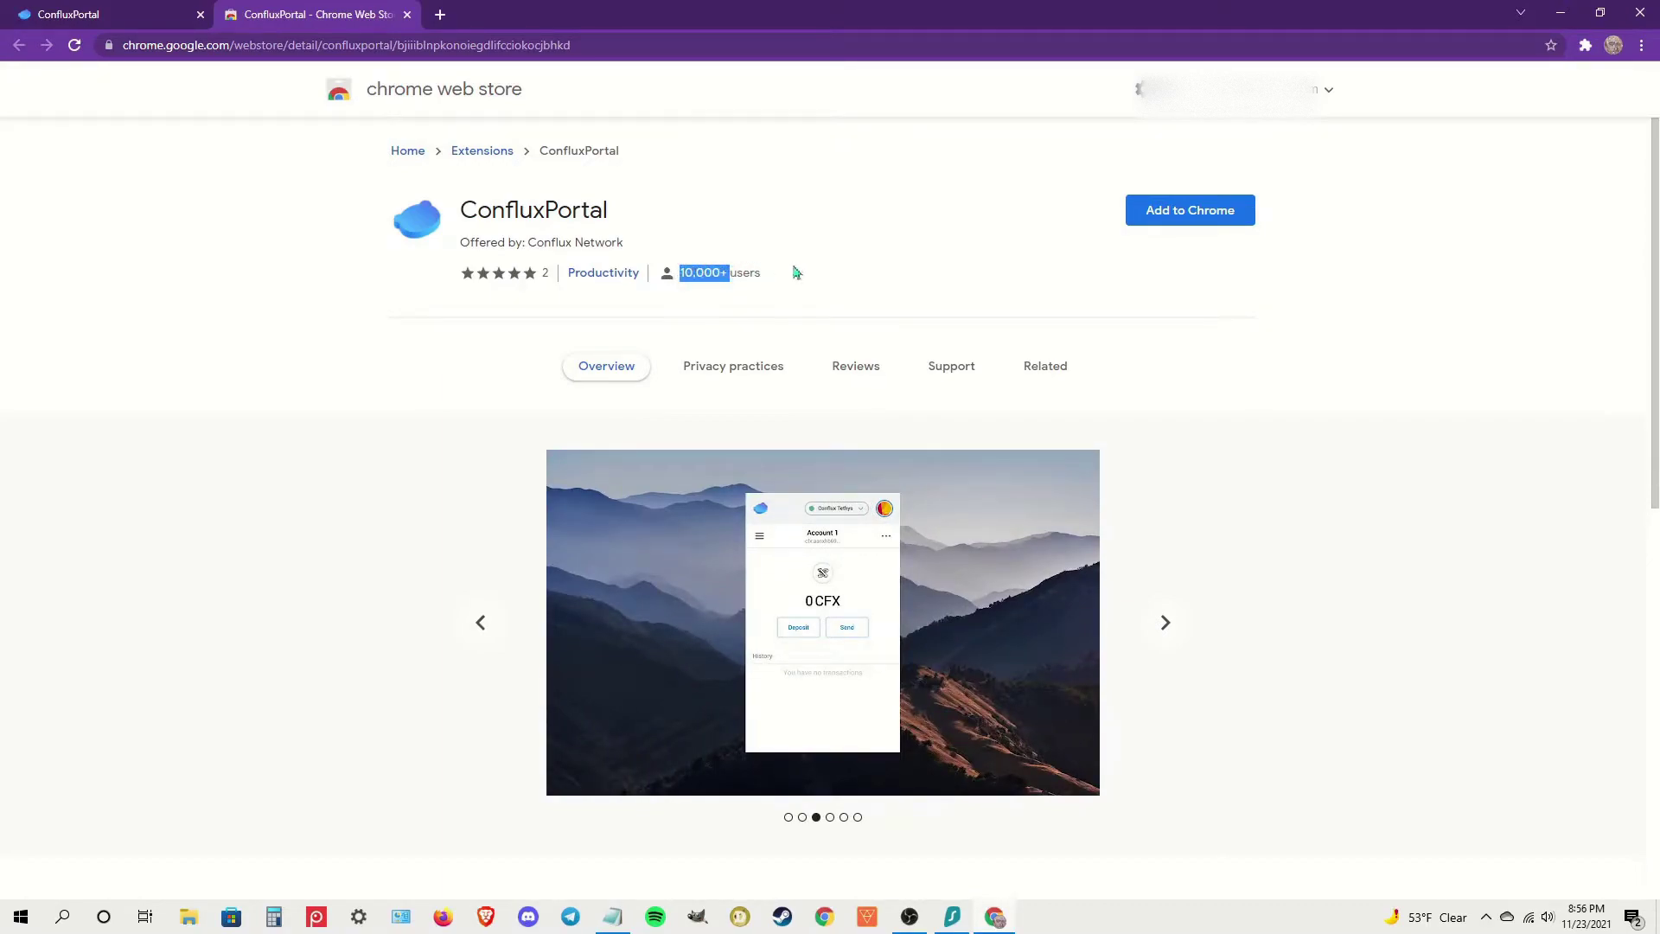
{"action": "left_click", "coordinate": [843, 279]}
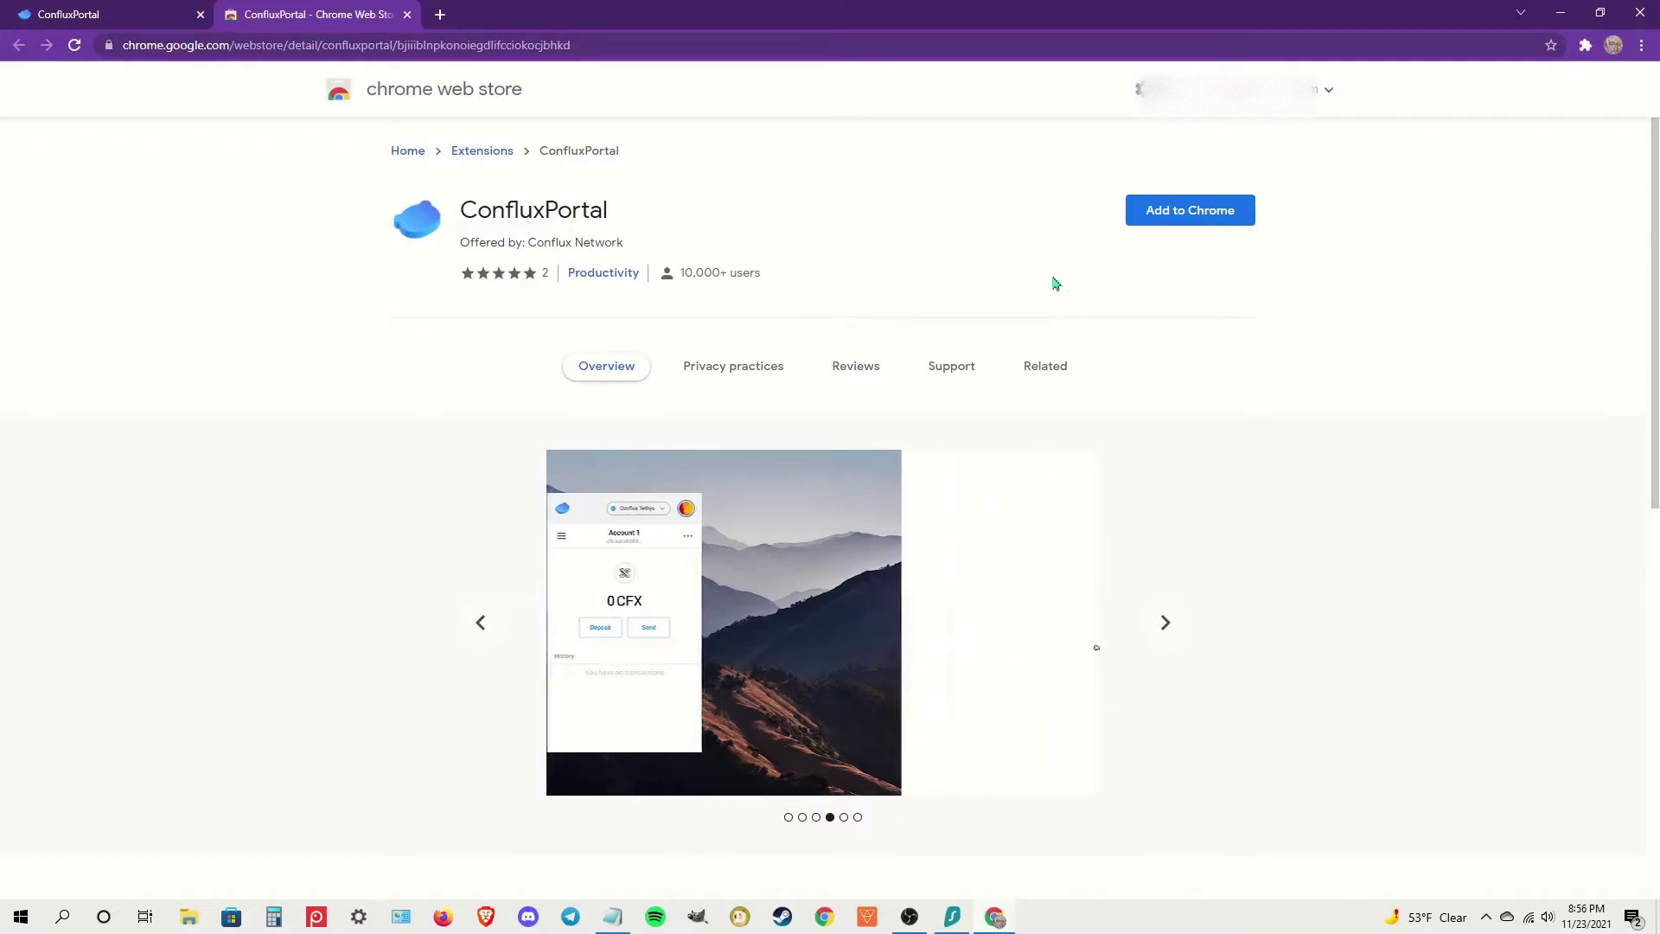
{"action": "left_click", "coordinate": [1210, 214]}
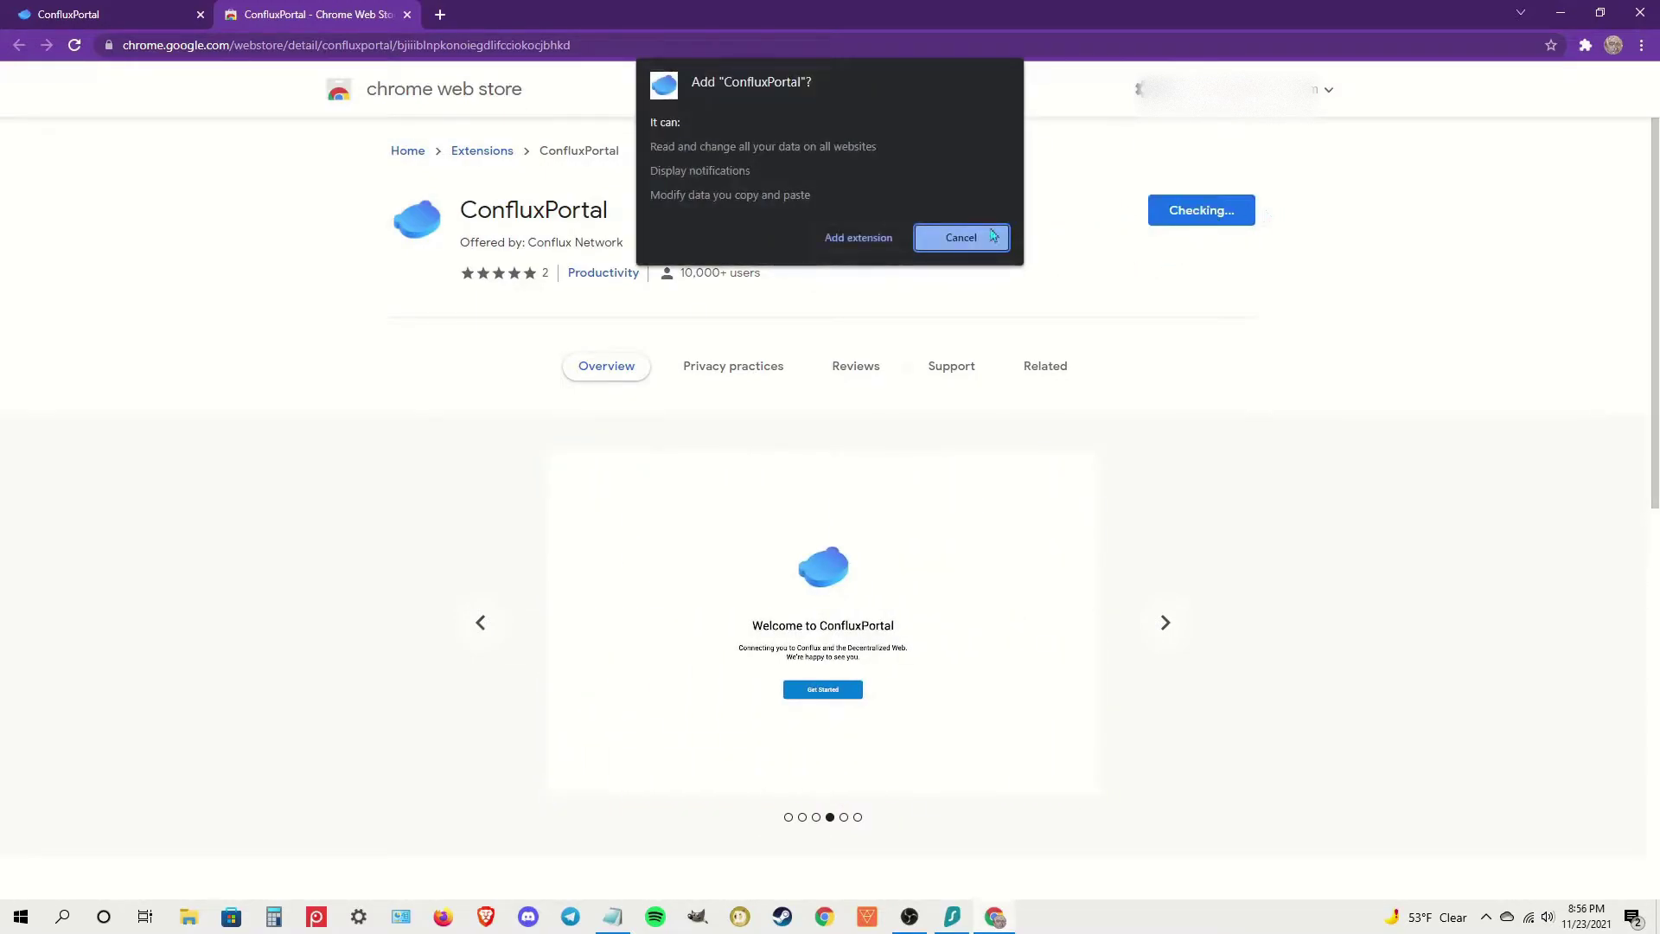
{"action": "left_click", "coordinate": [858, 237]}
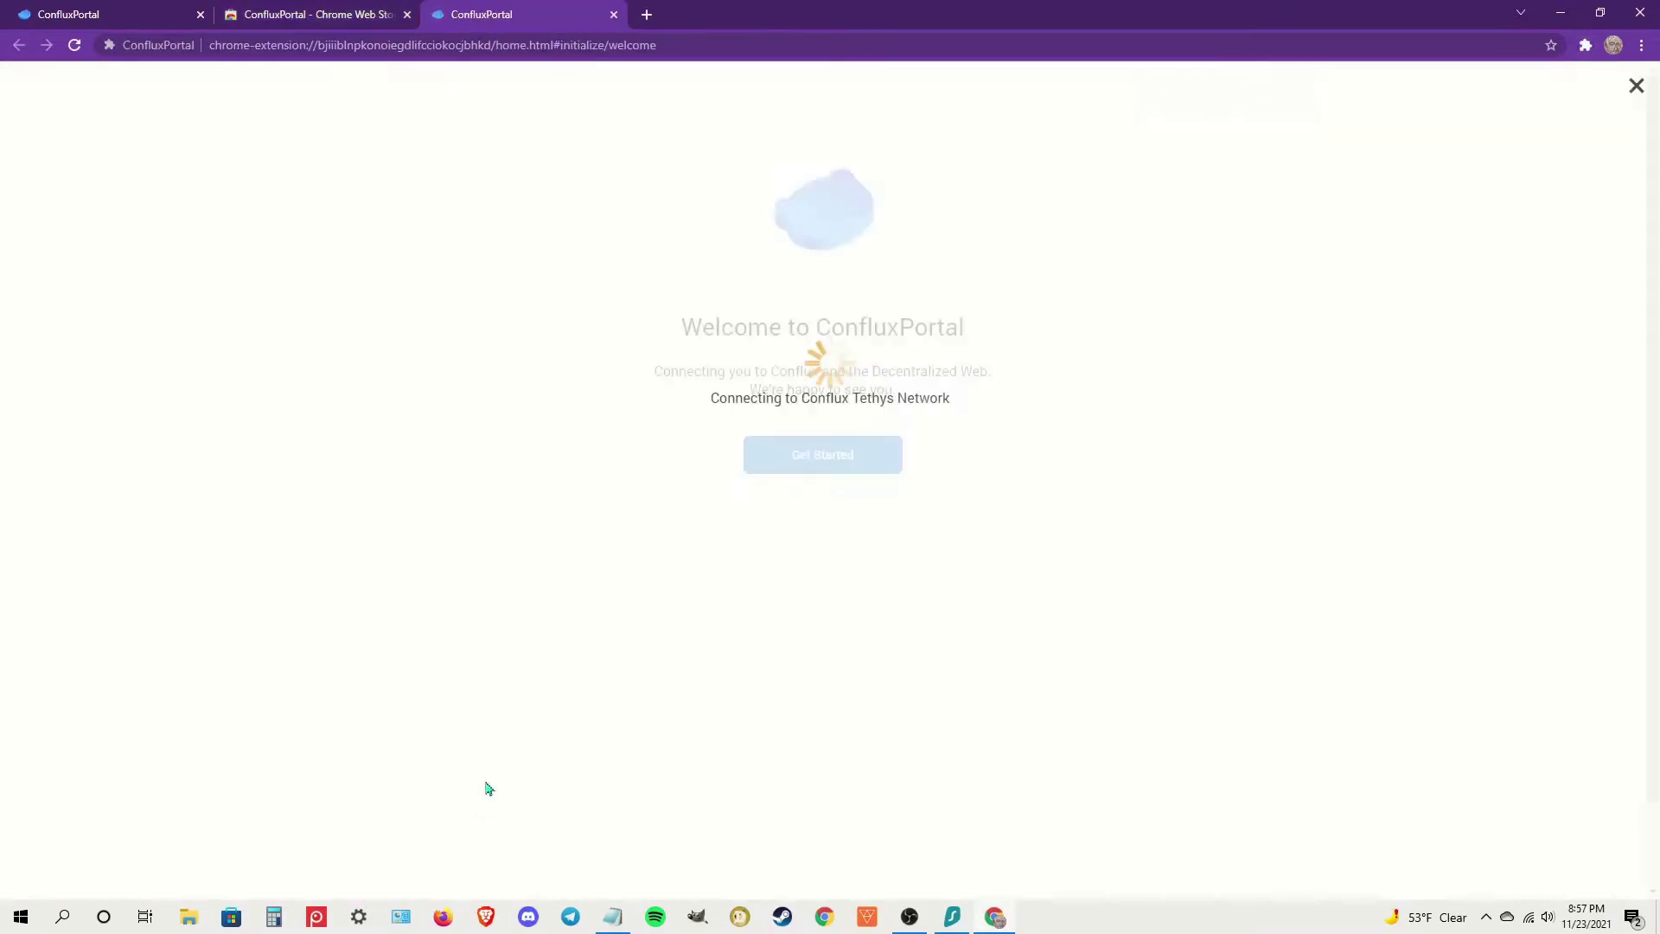
- Start setting up a new ConfluxPortal wallet and agree to the usage data collection
{"action": "left_click", "coordinate": [800, 463]}
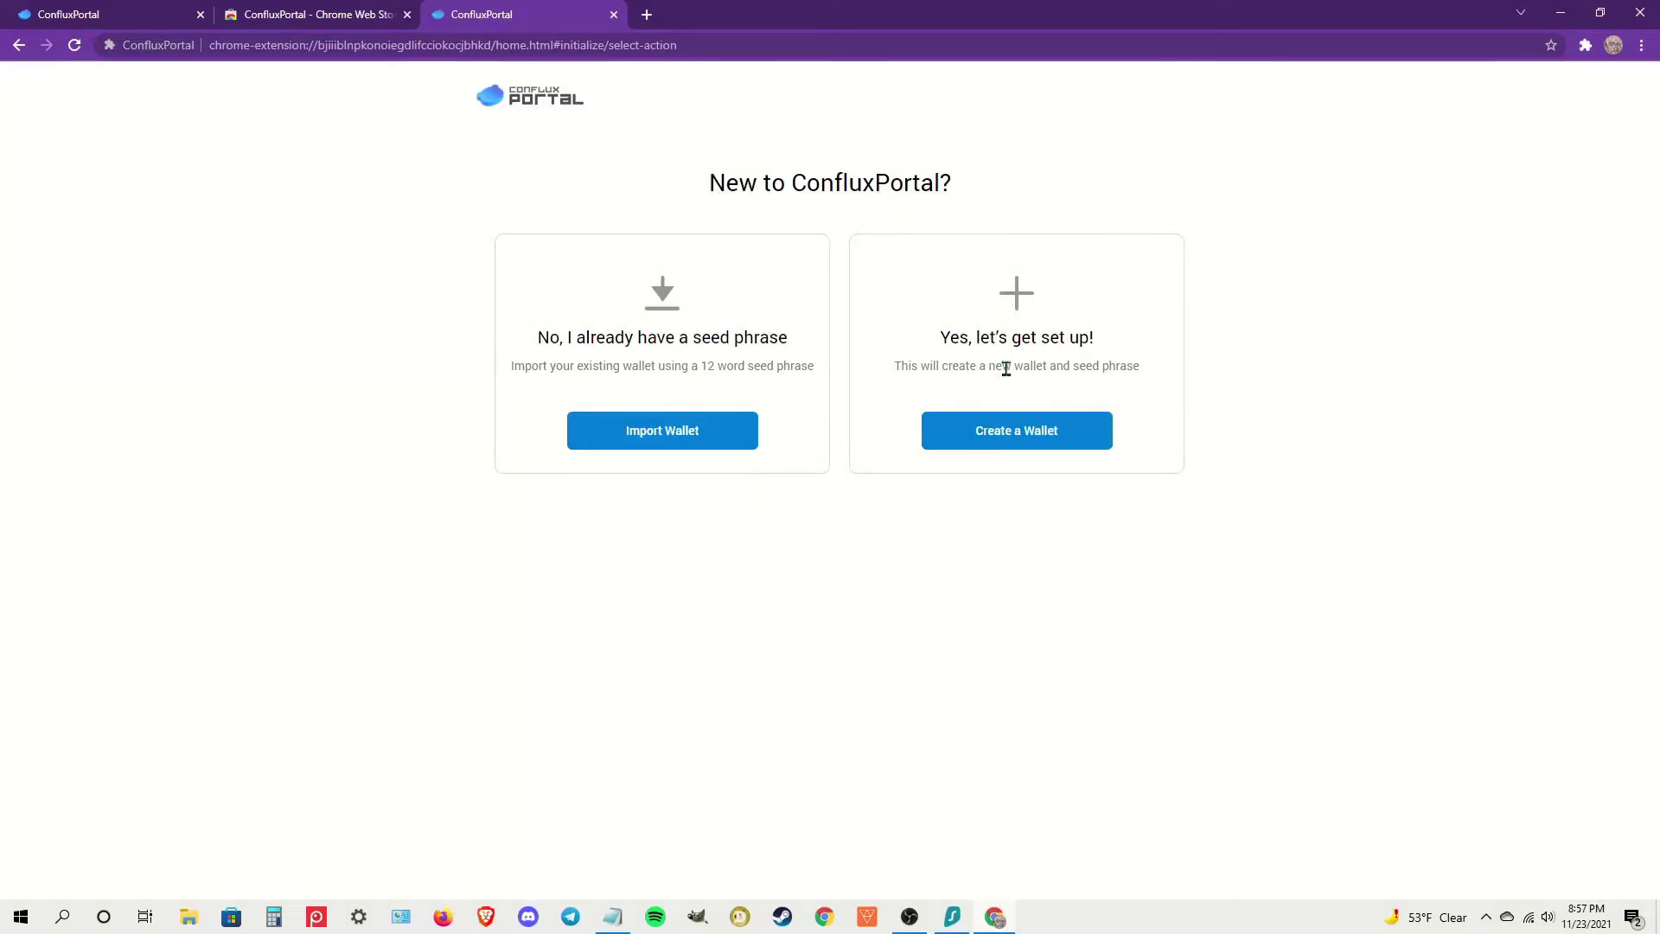
{"action": "left_click", "coordinate": [1034, 441]}
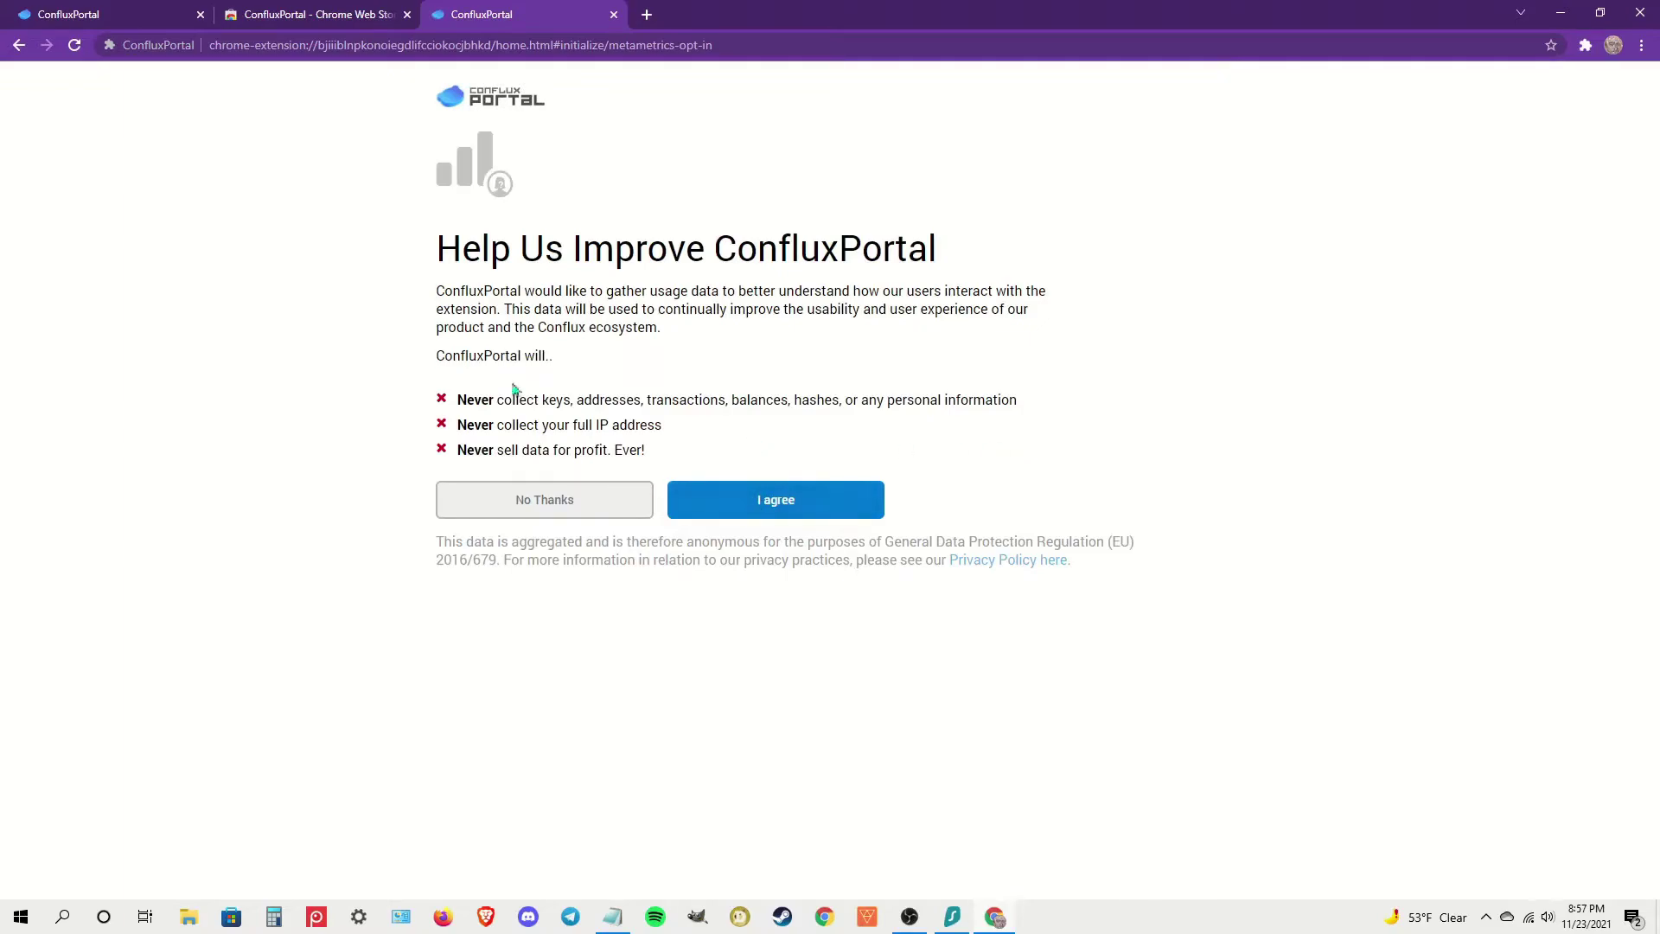
{"action": "left_click", "coordinate": [800, 508]}
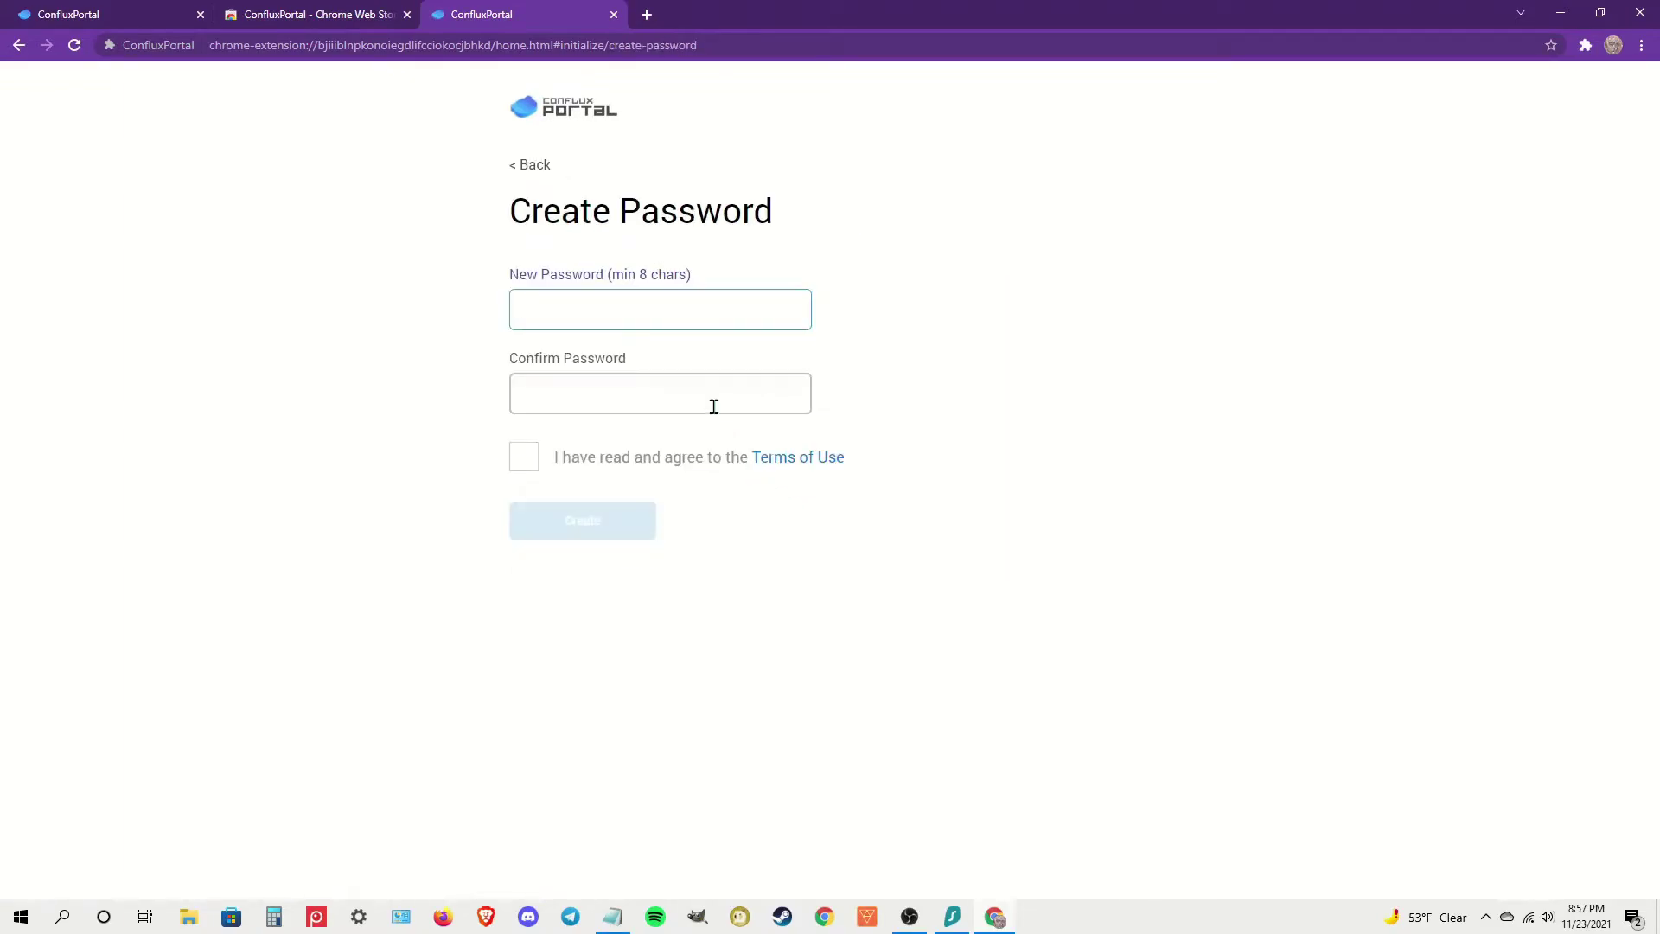
- Paste the wallet password into the New Password and Confirm Password fields, accept the Terms of Use and create the wallet
{"action": "key", "text": "alt+Tab"}
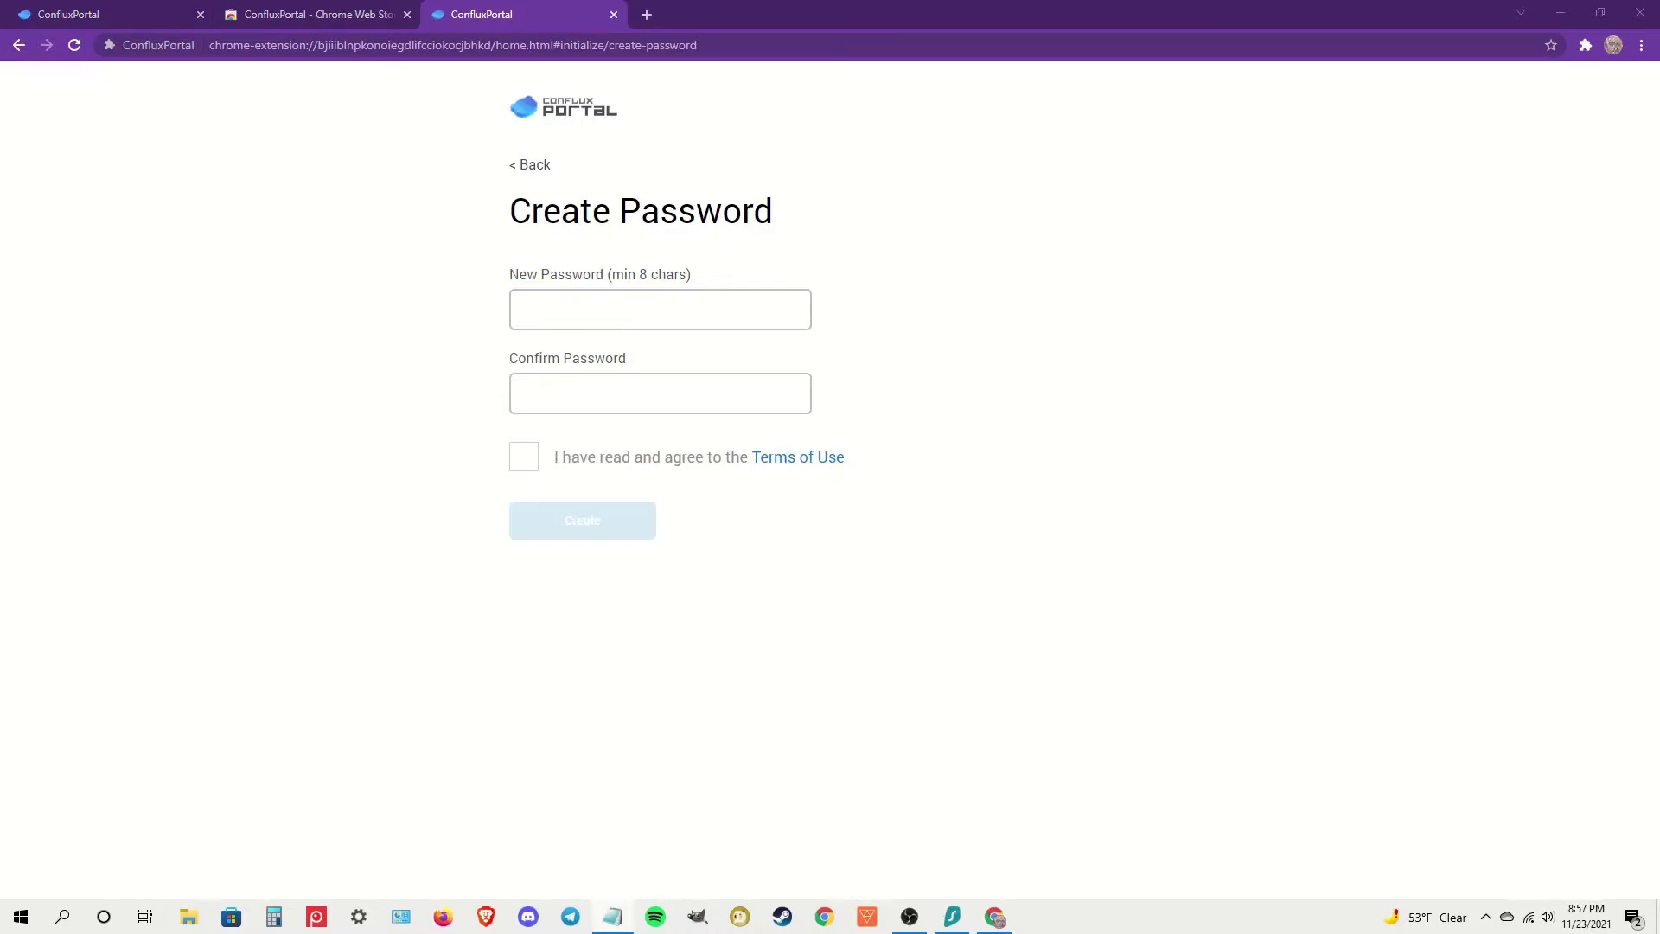
{"action": "right_click", "coordinate": [660, 326]}
{"action": "left_click", "coordinate": [773, 457]}
{"action": "left_click", "coordinate": [593, 400]}
{"action": "right_click", "coordinate": [595, 400]}
{"action": "left_click", "coordinate": [689, 542]}
{"action": "left_click", "coordinate": [525, 457]}
{"action": "left_click", "coordinate": [629, 522]}
- Reveal the secret backup phrase and copy it into the Notepad file's Seed Phrase entry, split over two lines
{"action": "left_click", "coordinate": [603, 375]}
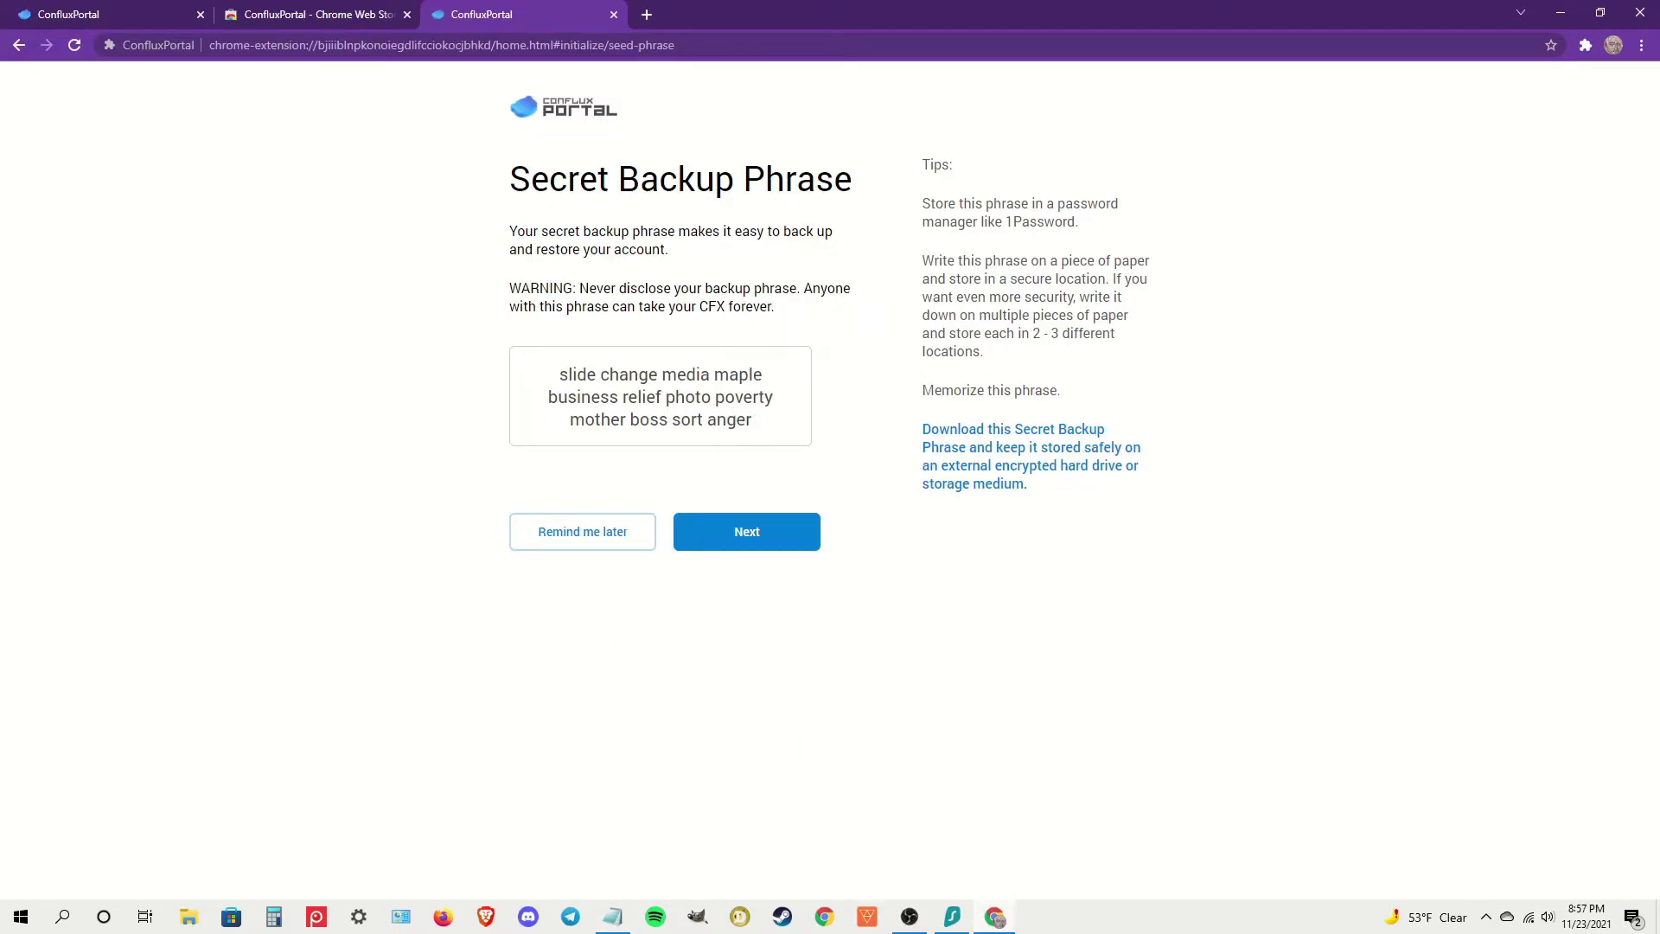
{"action": "key", "text": "alt+Tab"}
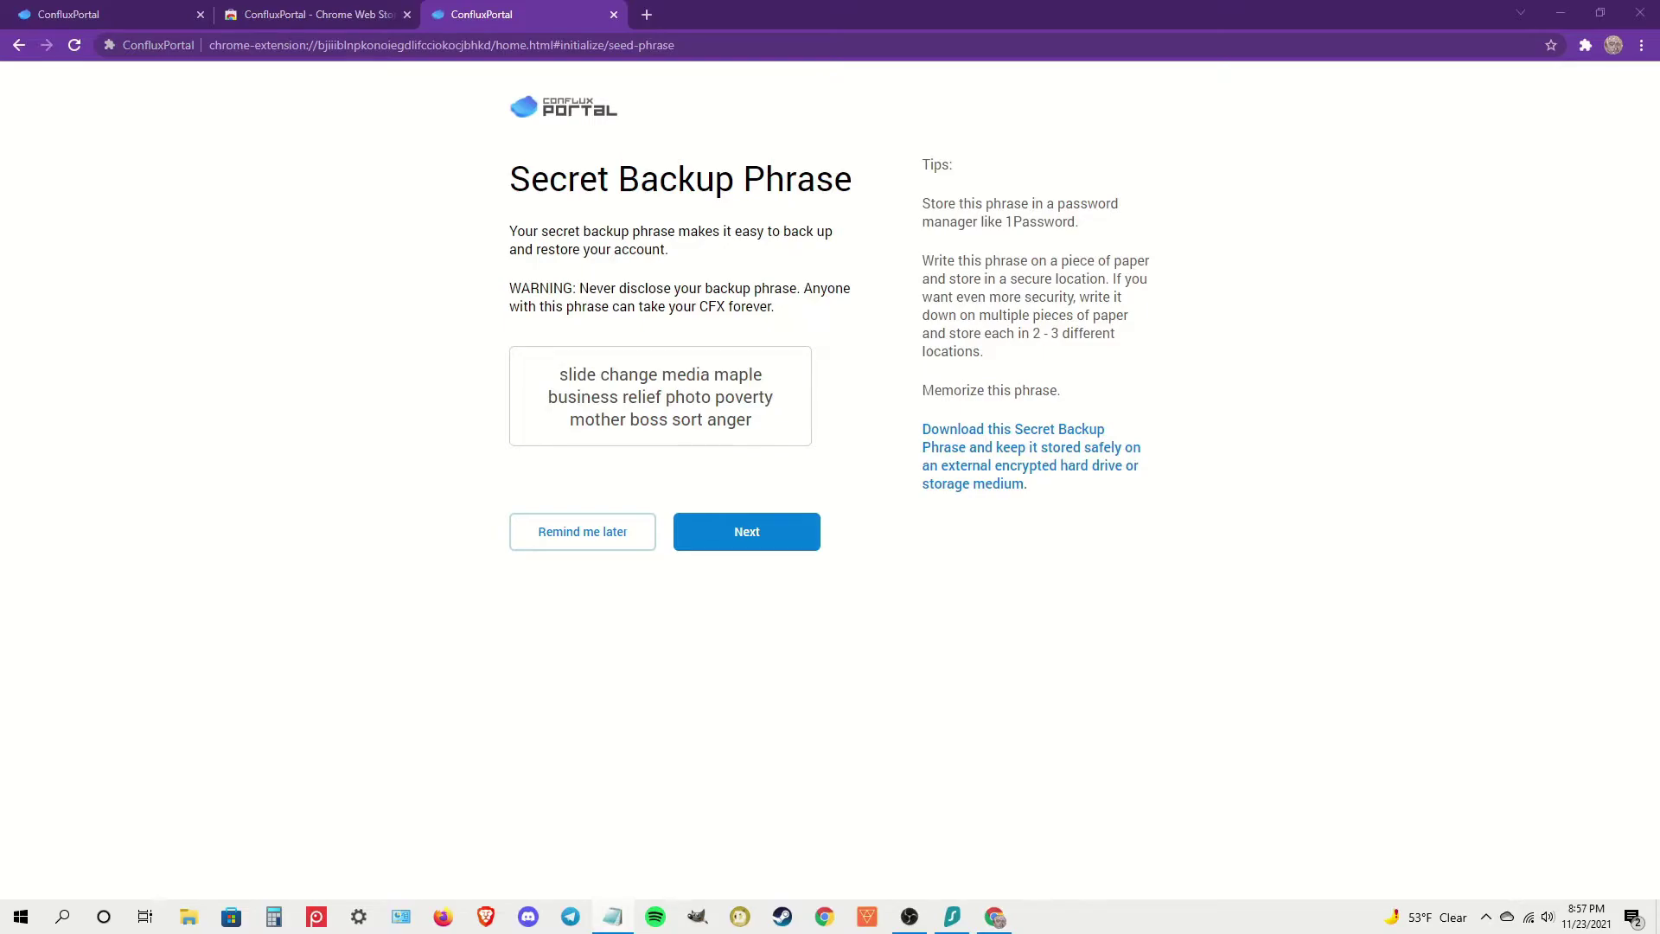
{"action": "left_click_drag", "start_coordinate": [1655, 255], "coordinate": [1190, 256]}
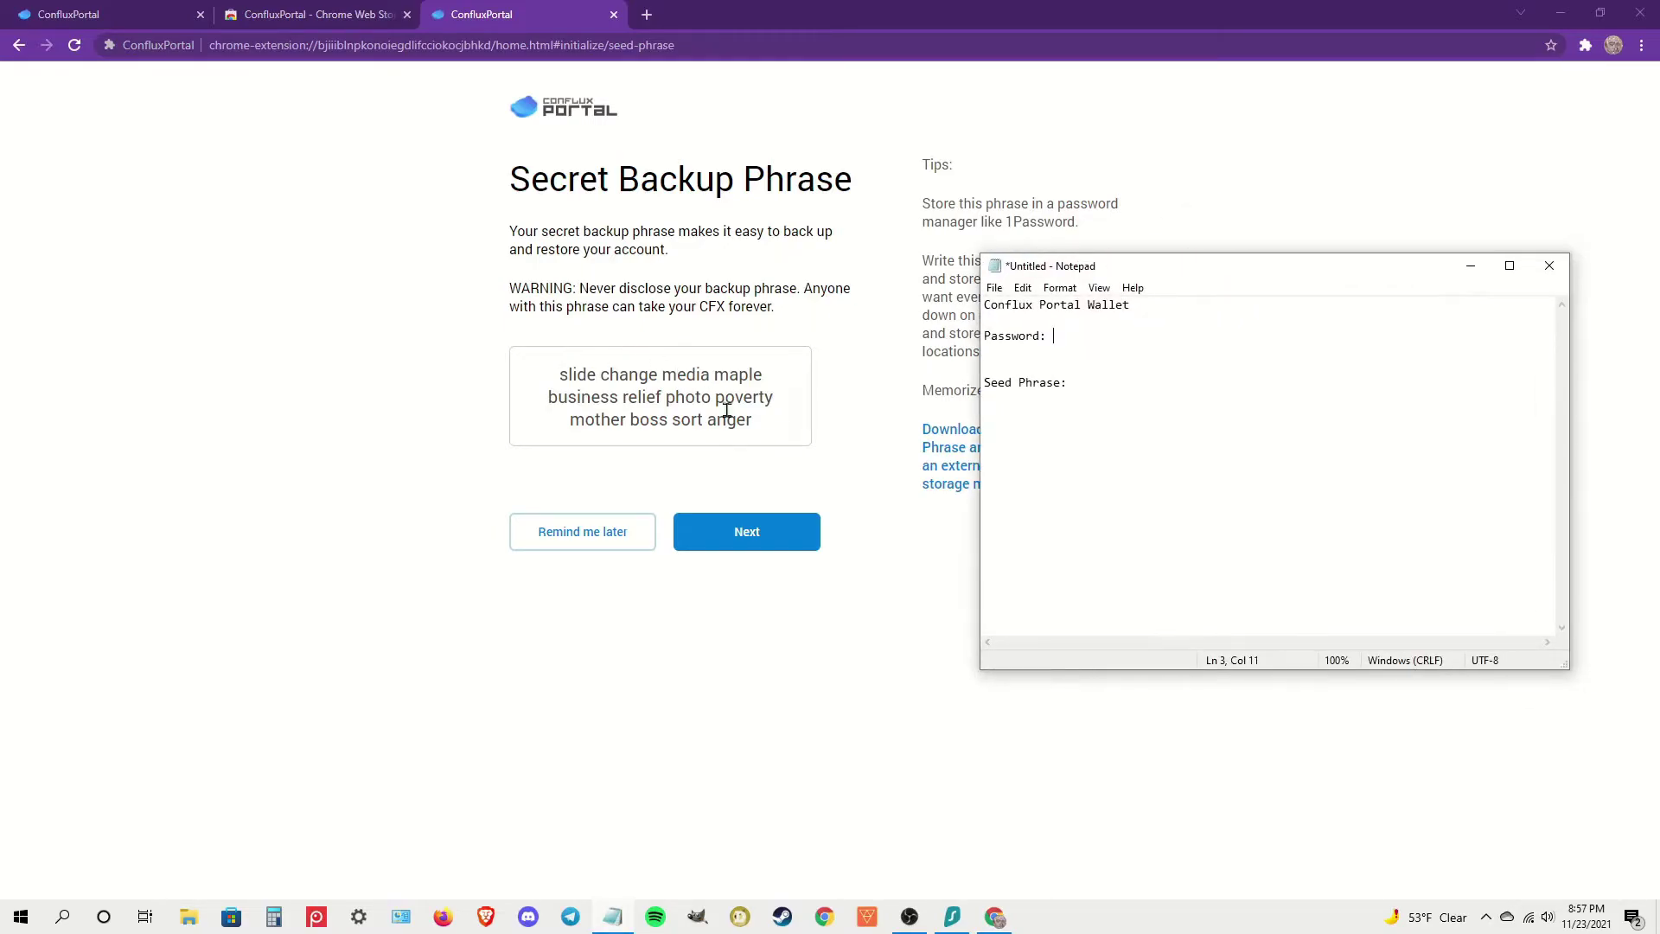
{"action": "left_click", "coordinate": [750, 440]}
{"action": "left_click_drag", "start_coordinate": [751, 432], "coordinate": [531, 380]}
{"action": "right_click", "coordinate": [545, 372]}
{"action": "left_click", "coordinate": [587, 382]}
{"action": "left_click", "coordinate": [612, 918]}
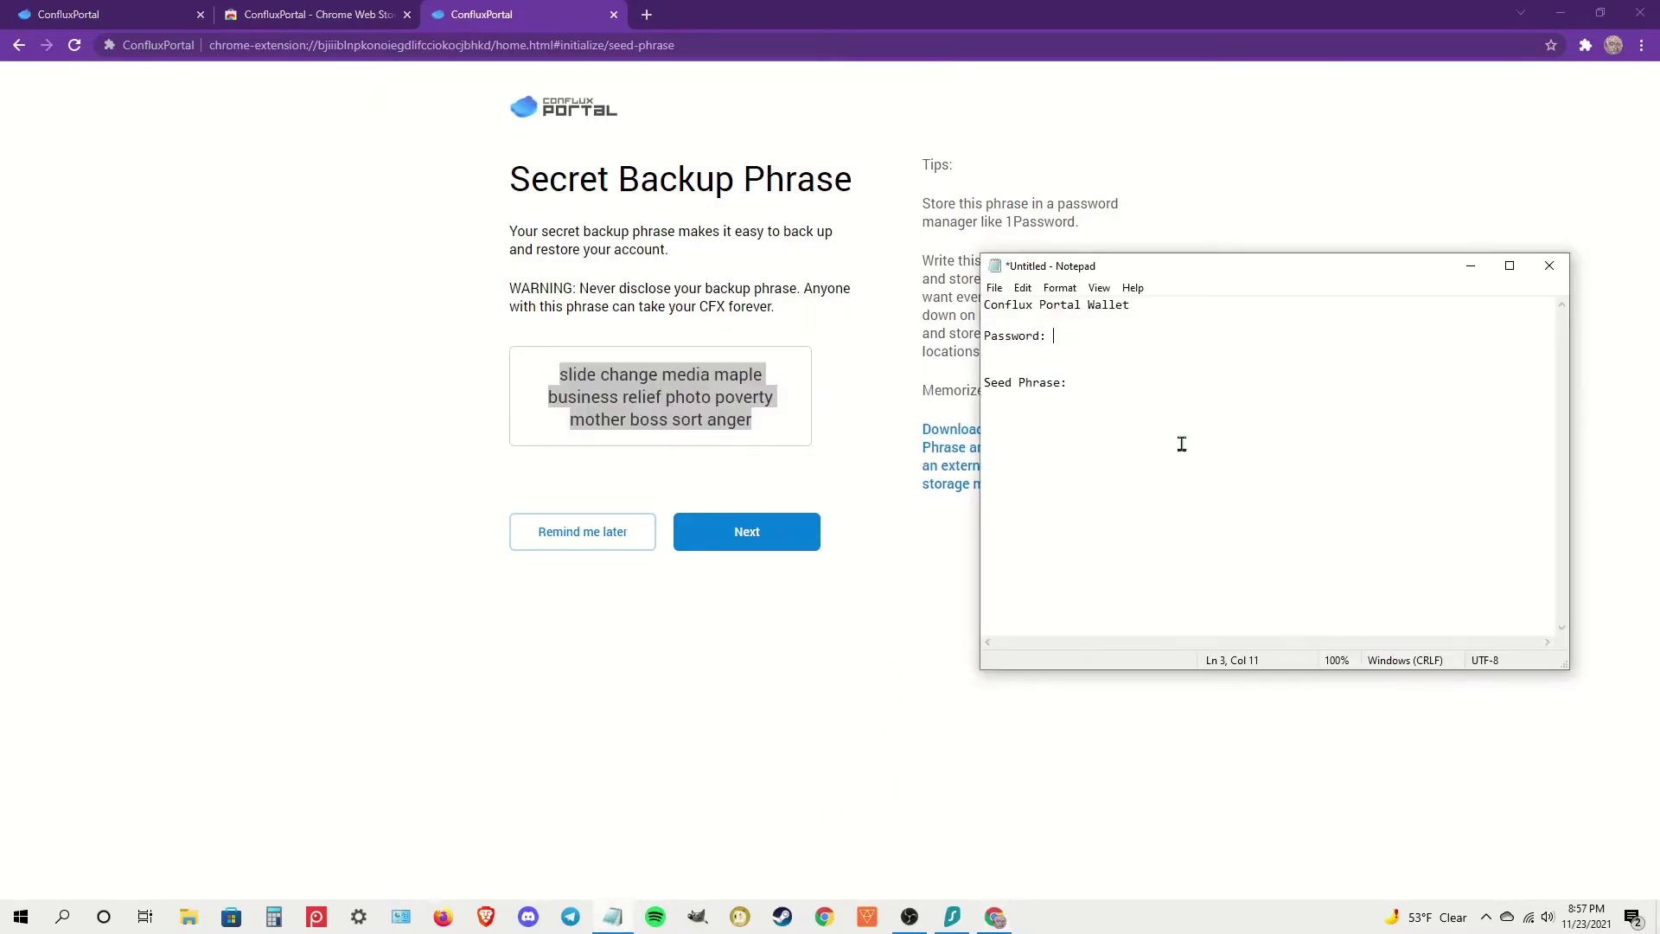
{"action": "right_click", "coordinate": [1117, 418]}
{"action": "left_click", "coordinate": [1179, 491]}
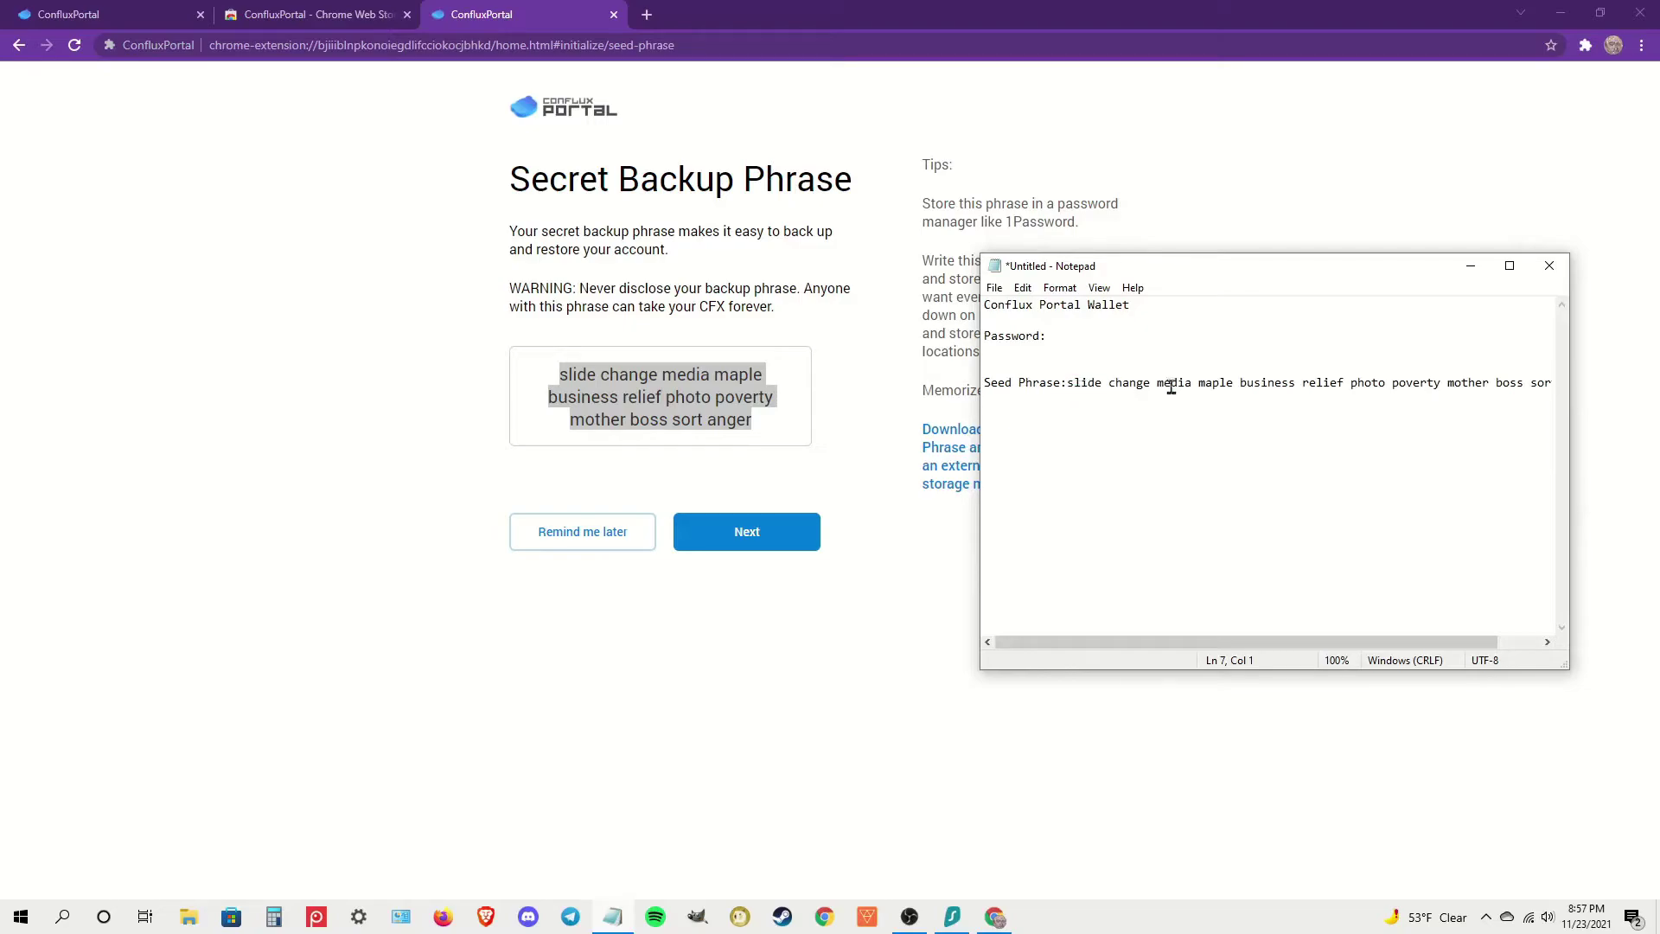
{"action": "left_click", "coordinate": [1392, 382]}
{"action": "key", "text": "Return"}
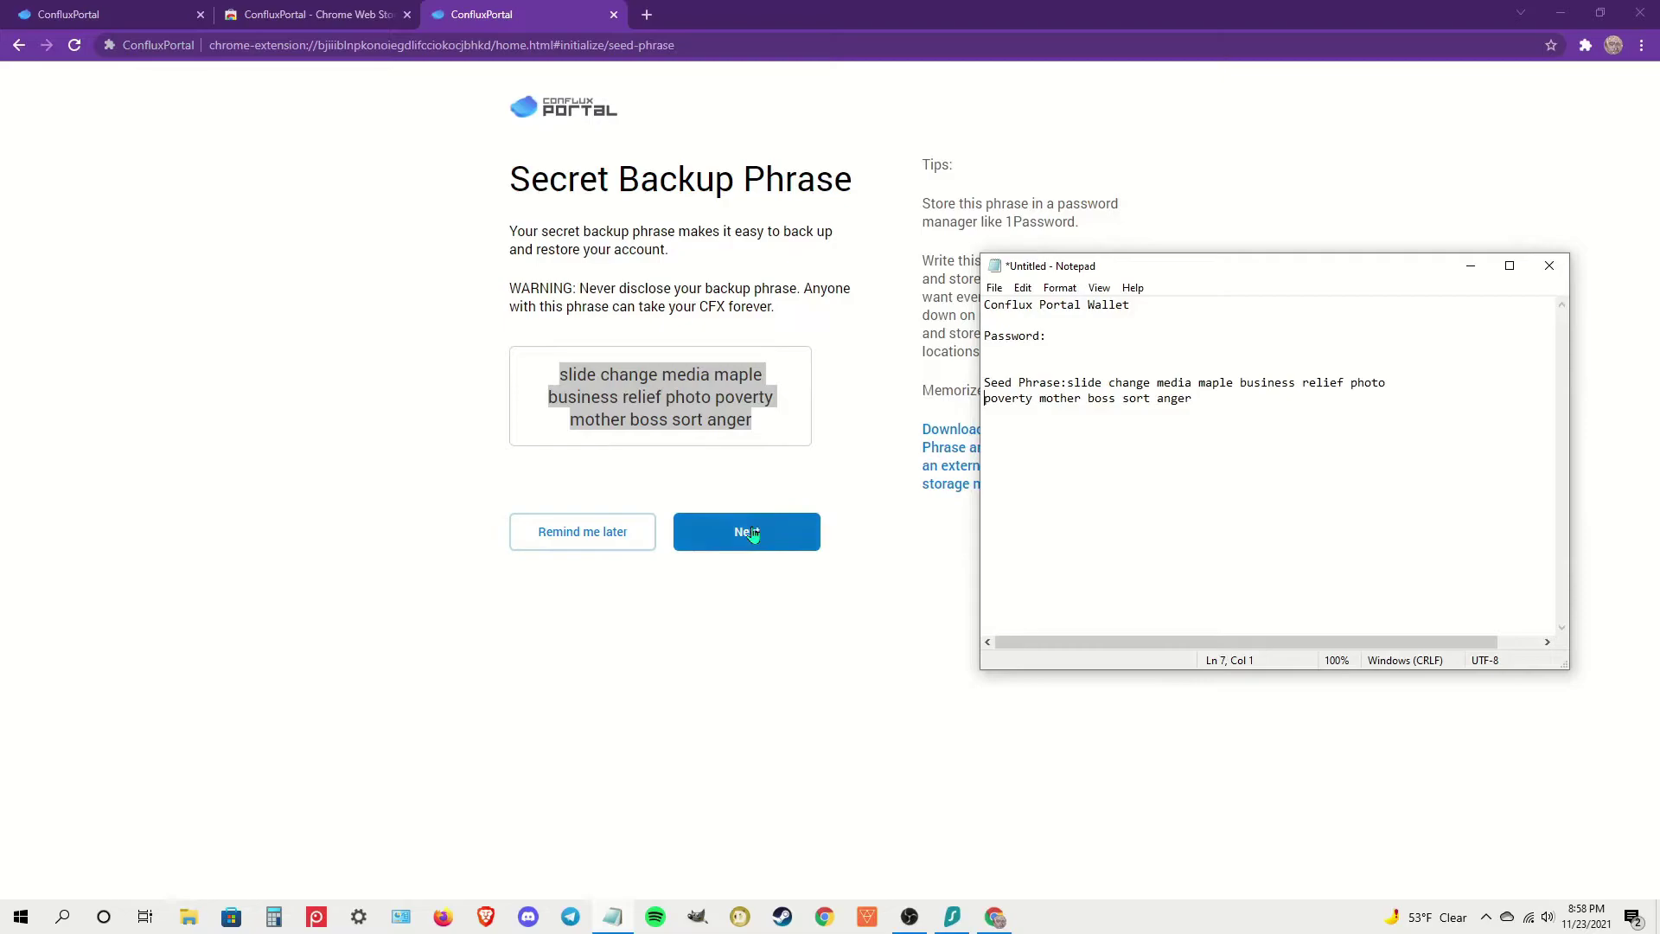
- Continue to the backup phrase confirmation and select the phrase's first four words in order, using the Notepad copy as reference
{"action": "left_click", "coordinate": [750, 533]}
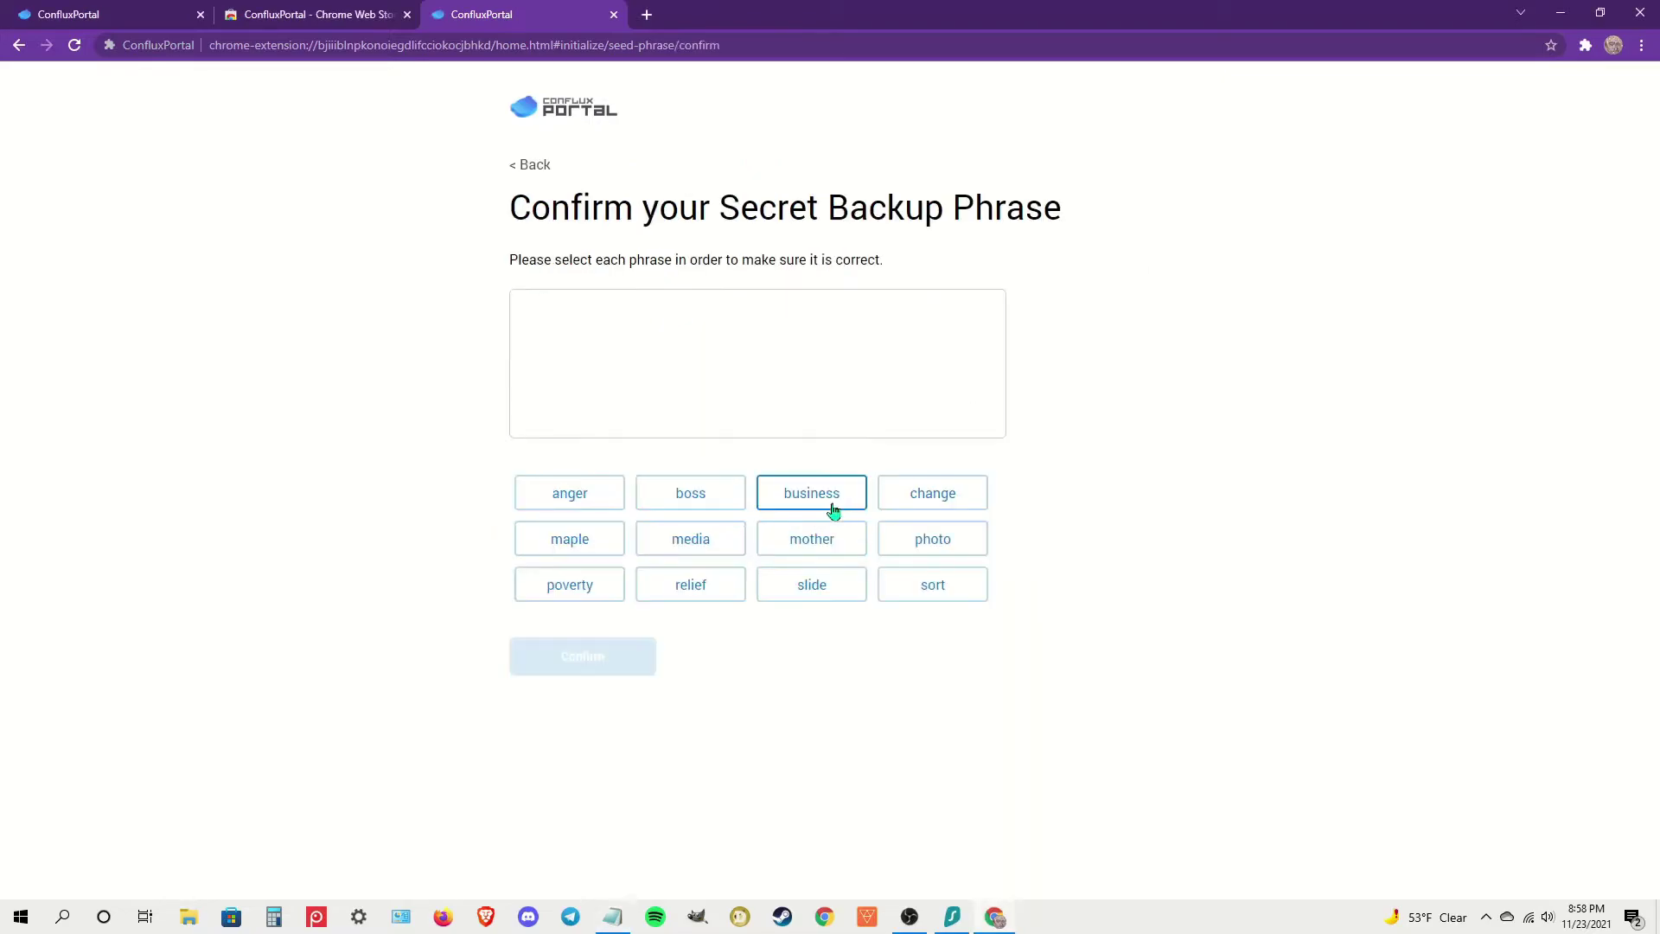
{"action": "left_click", "coordinate": [612, 918]}
{"action": "left_click_drag", "start_coordinate": [1197, 278], "coordinate": [1284, 238]}
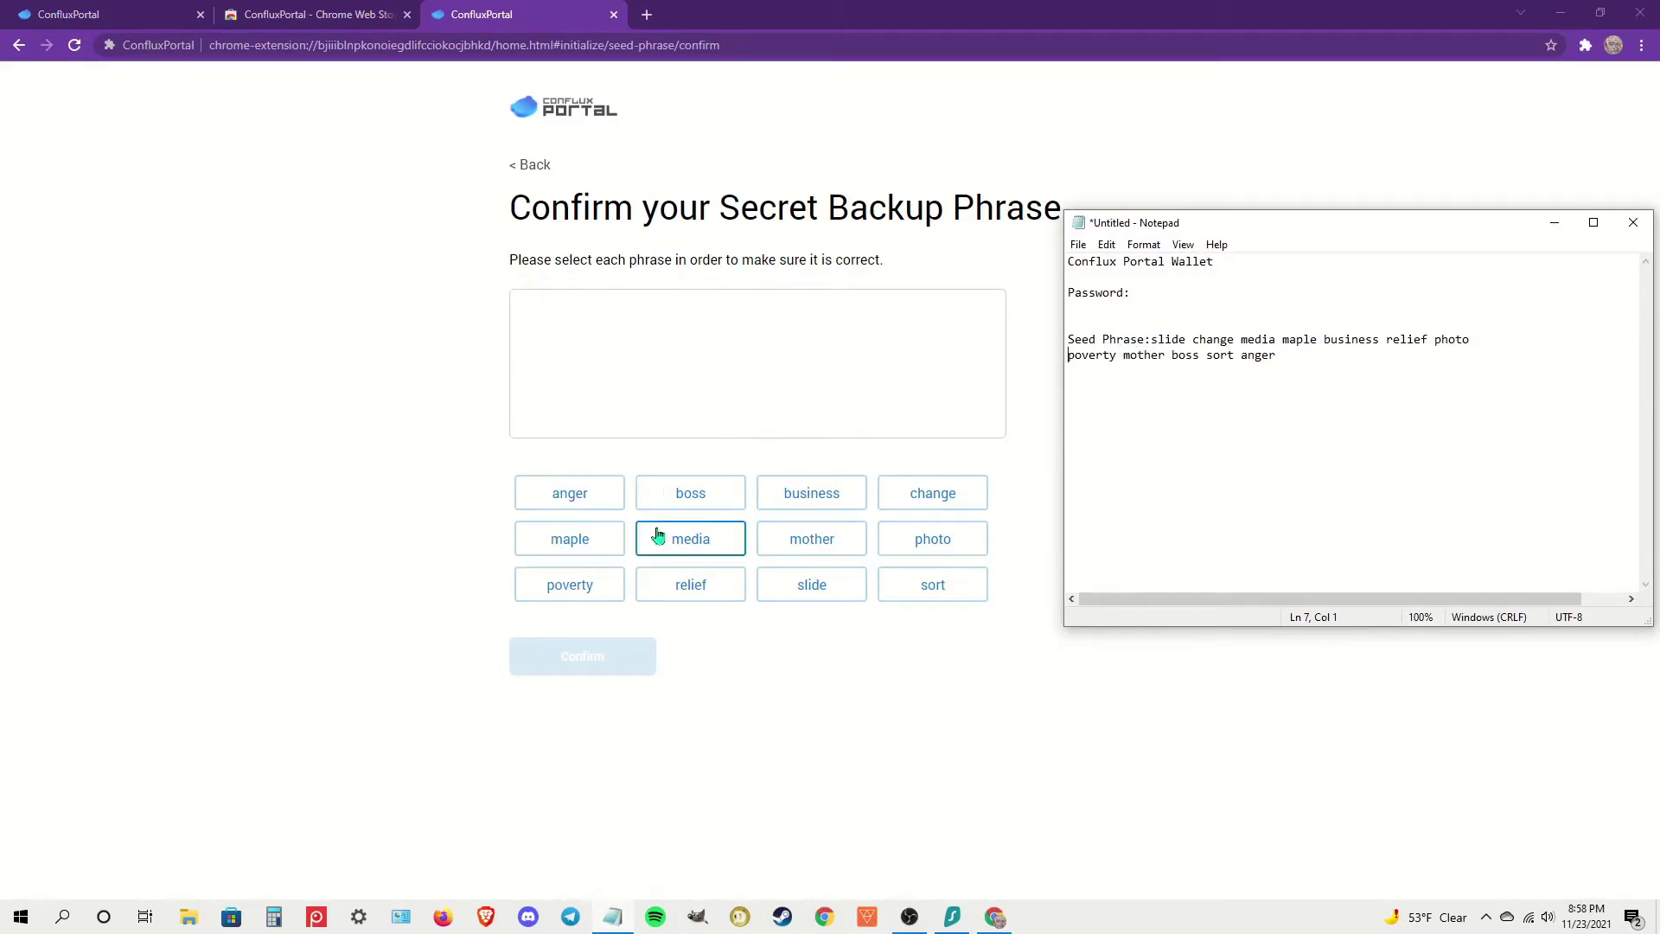
{"action": "left_click", "coordinate": [798, 588]}
{"action": "left_click", "coordinate": [797, 587]}
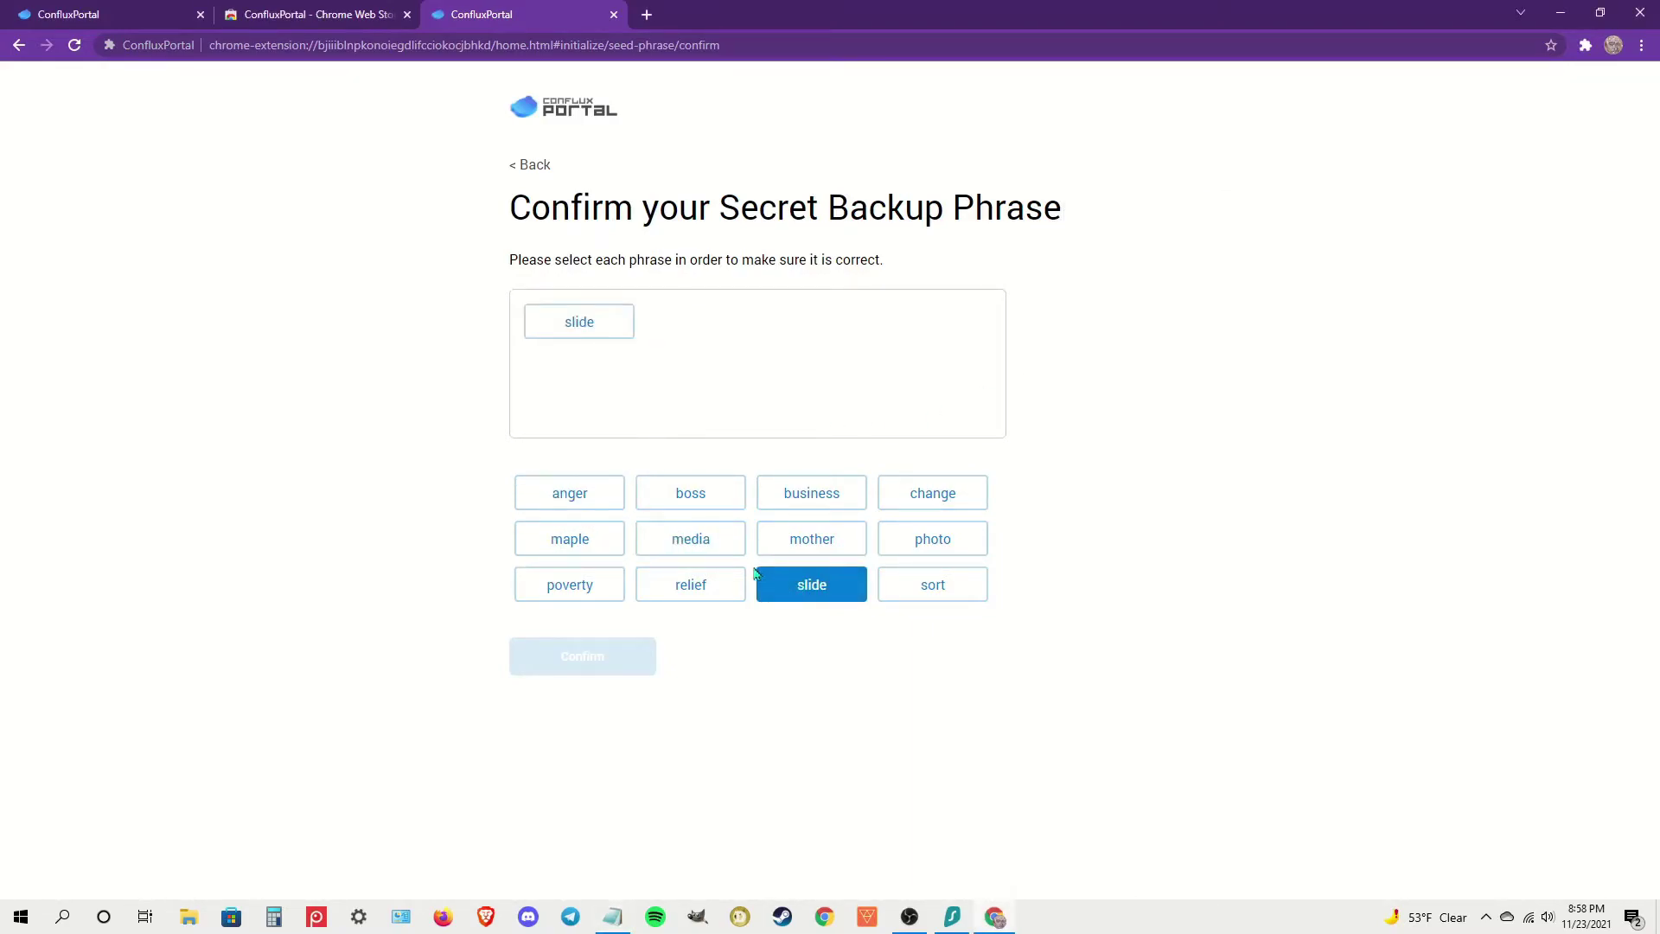
{"action": "left_click", "coordinate": [903, 501]}
{"action": "left_click", "coordinate": [711, 541]}
{"action": "left_click", "coordinate": [589, 537]}
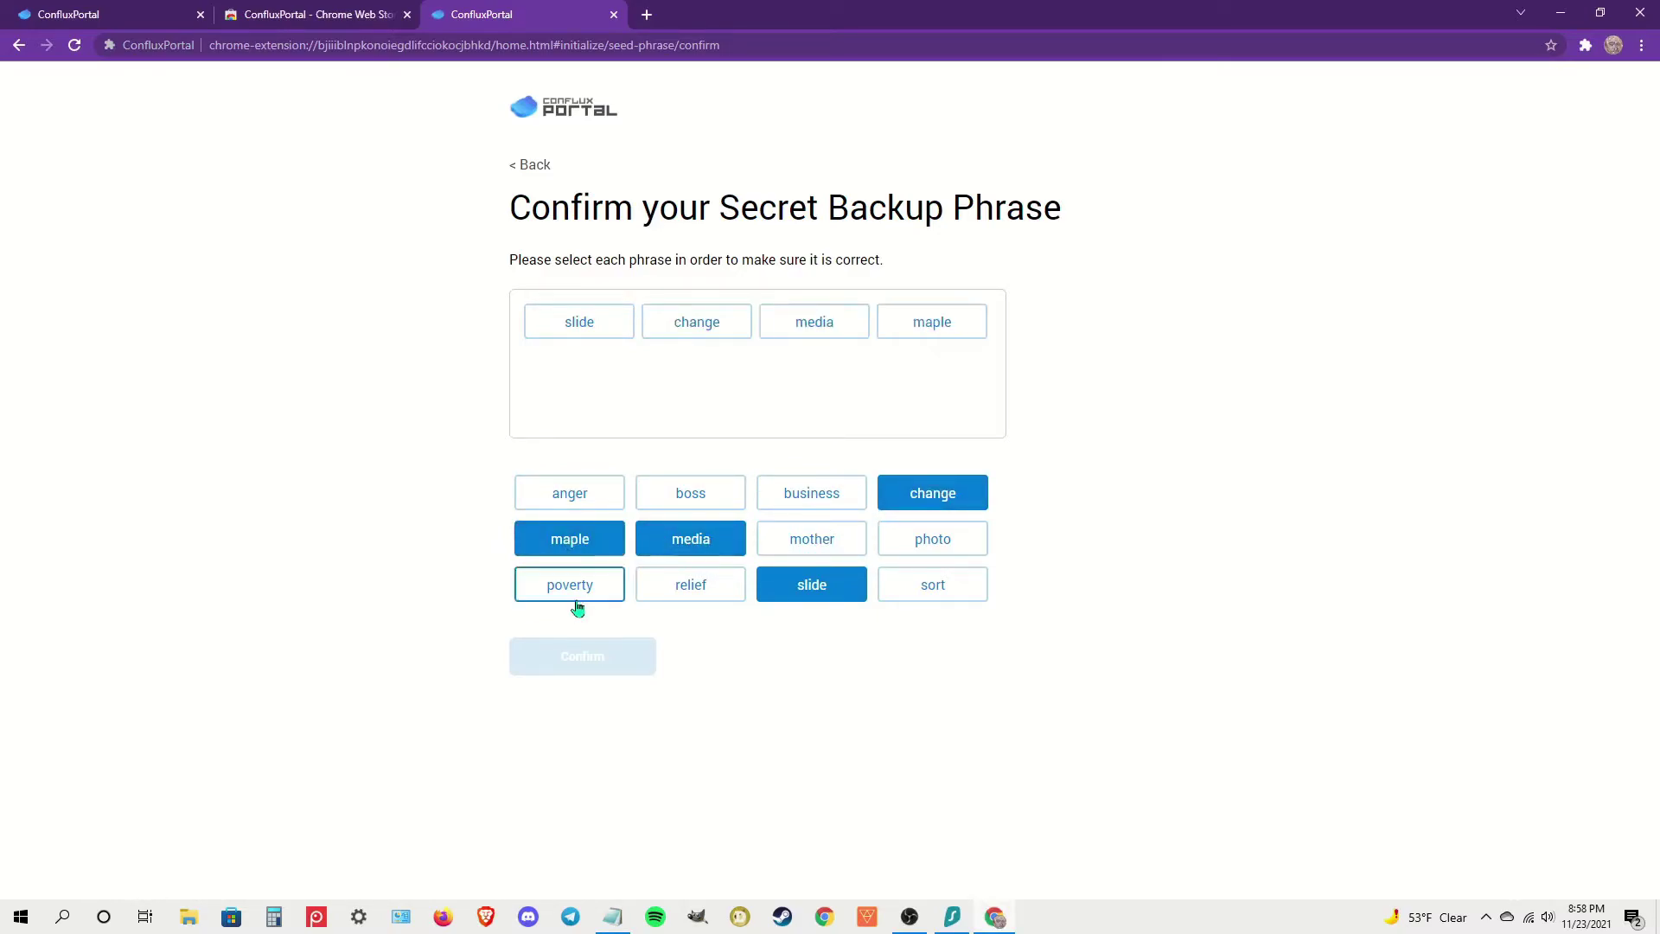
- Select the fifth to eighth words of the secret backup phrase in order, checking them against the Notepad copy
{"action": "left_click", "coordinate": [614, 918]}
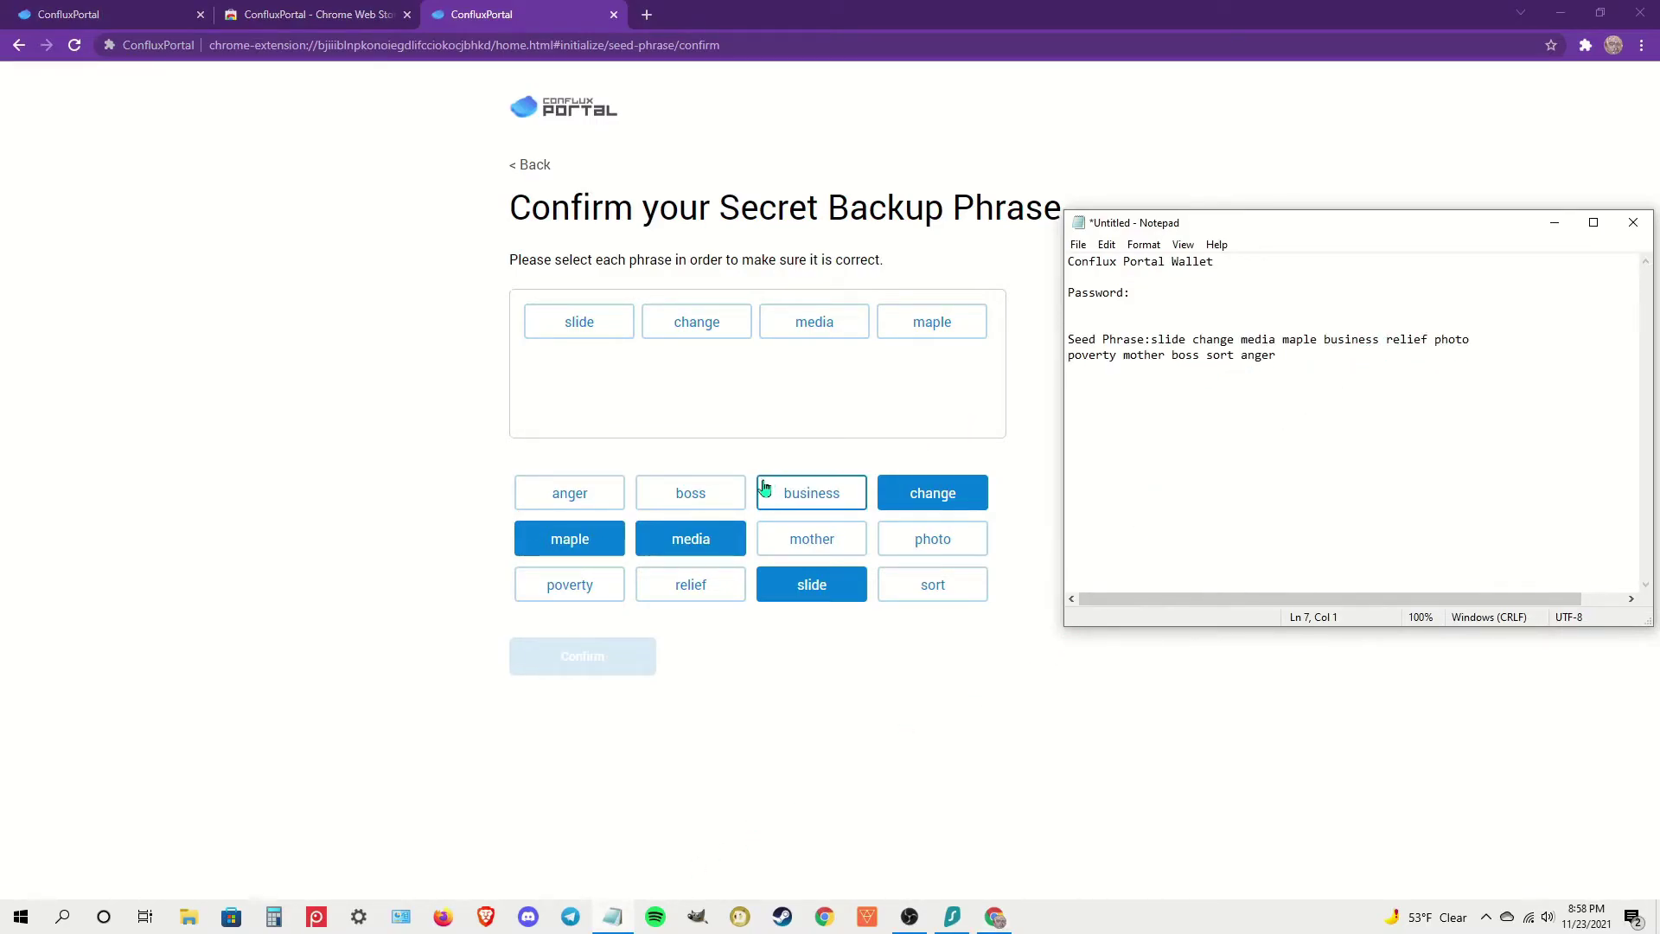
{"action": "left_click", "coordinate": [788, 492]}
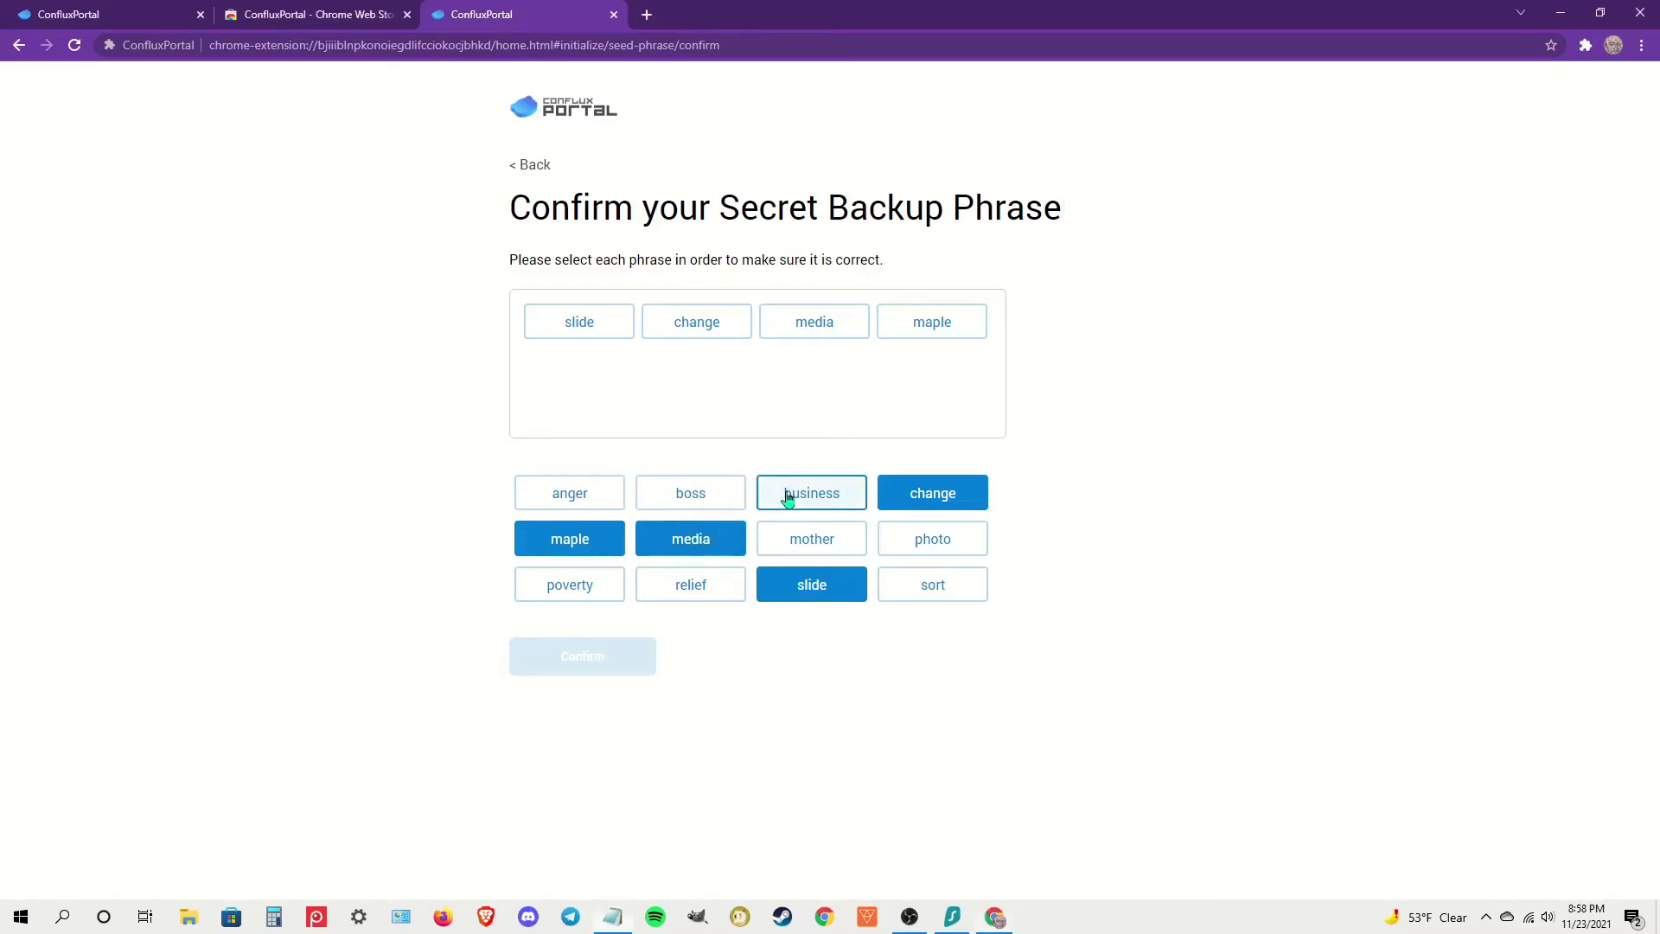
{"action": "left_click", "coordinate": [690, 584]}
{"action": "left_click", "coordinate": [946, 542]}
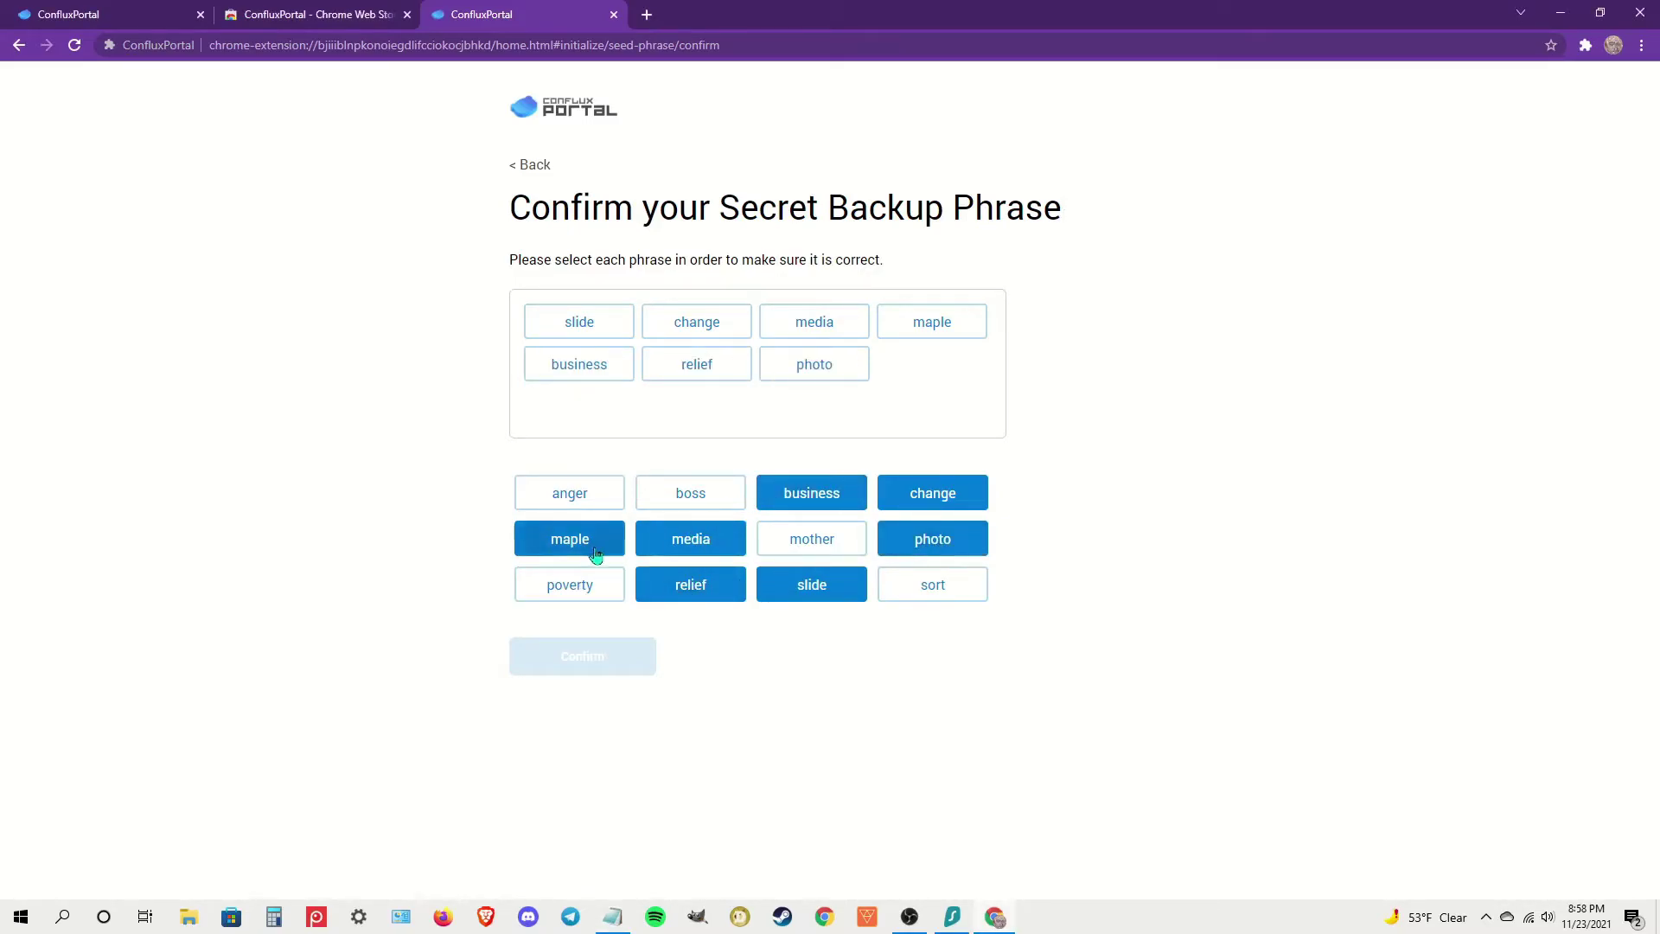
{"action": "left_click", "coordinate": [581, 584]}
- Select the last four words of the secret backup phrase in order, confirm the phrase and finish the wallet setup
{"action": "left_click", "coordinate": [613, 916]}
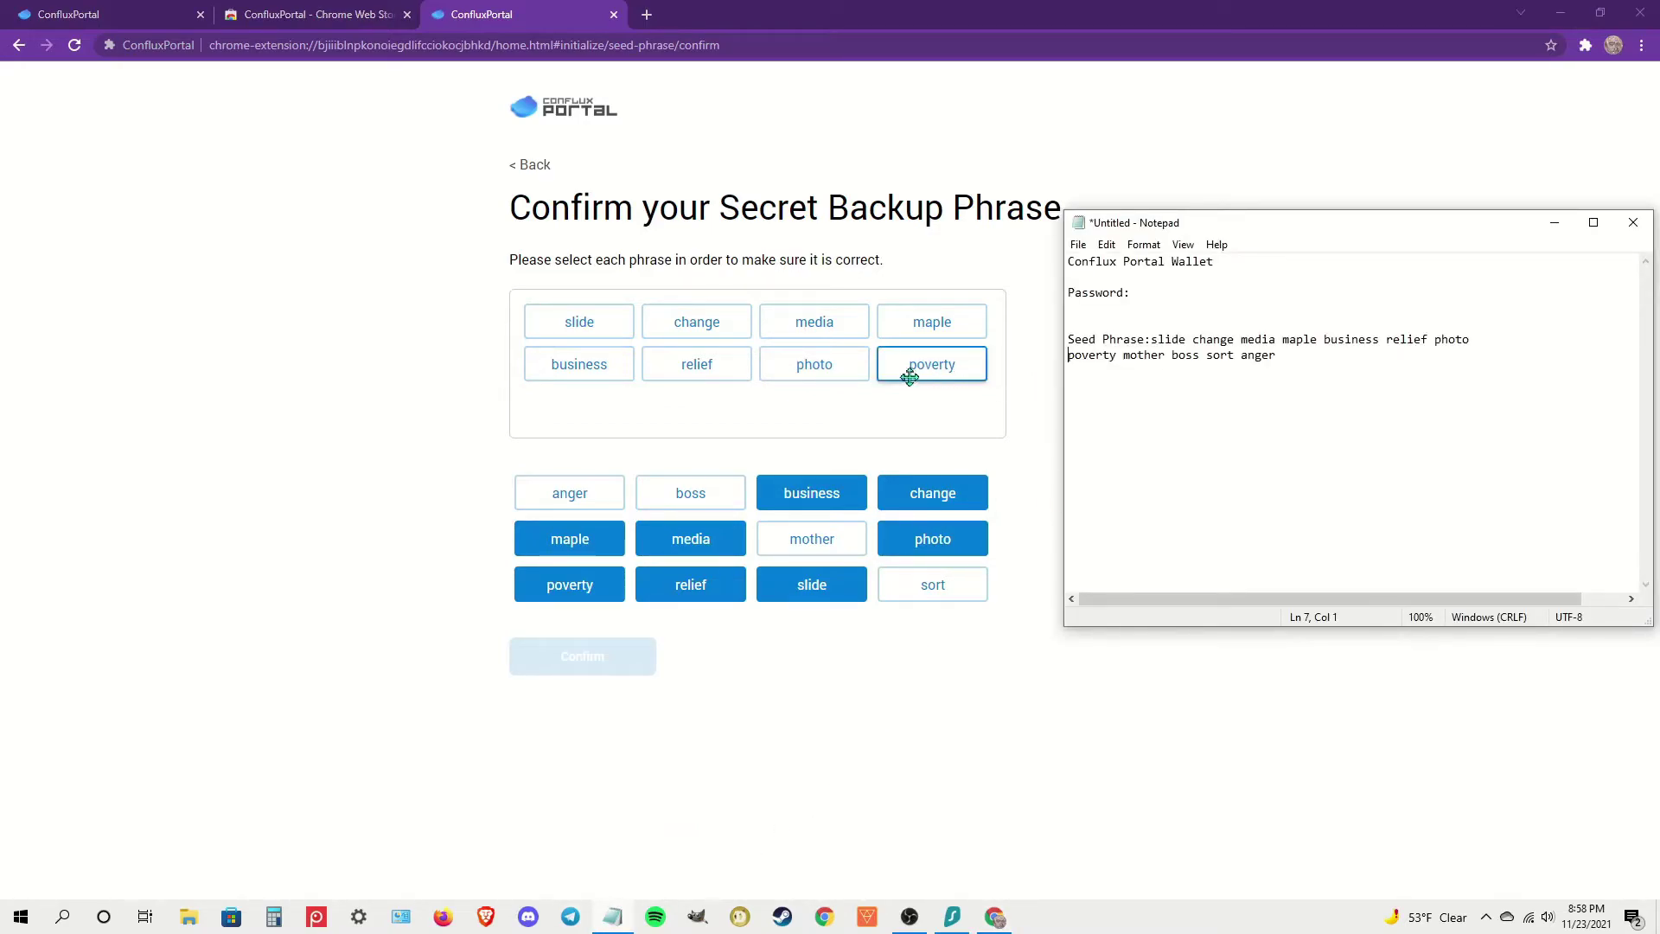
{"action": "left_click", "coordinate": [812, 539]}
{"action": "left_click", "coordinate": [691, 493]}
{"action": "left_click", "coordinate": [890, 587]}
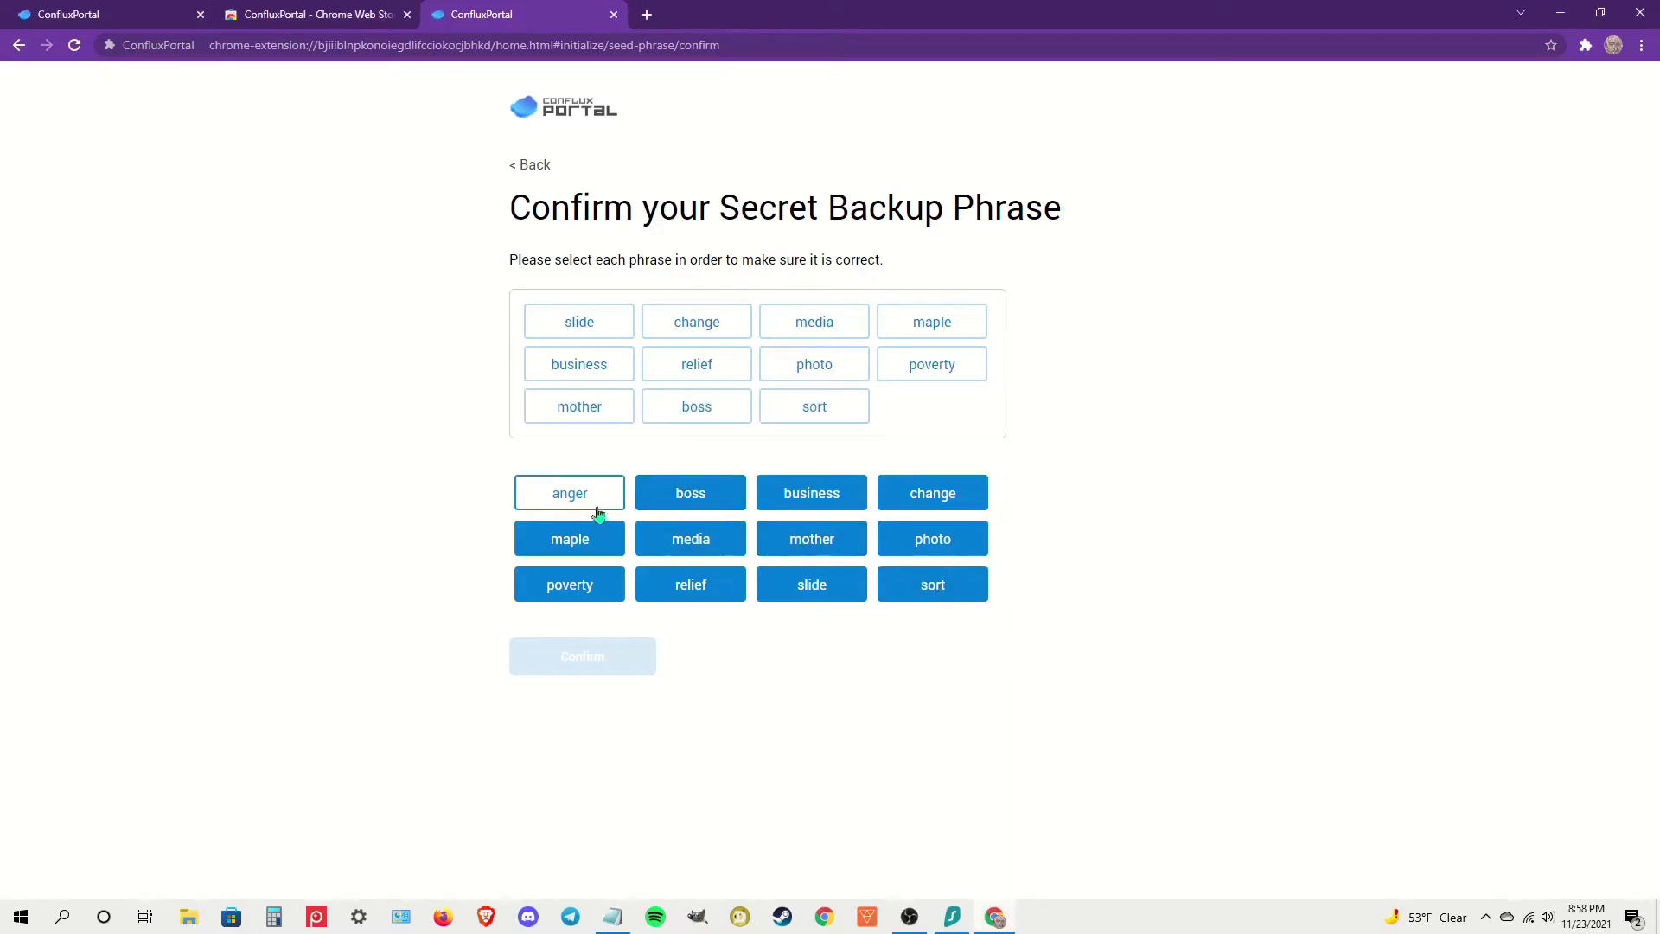
{"action": "left_click", "coordinate": [592, 500]}
{"action": "left_click", "coordinate": [632, 643]}
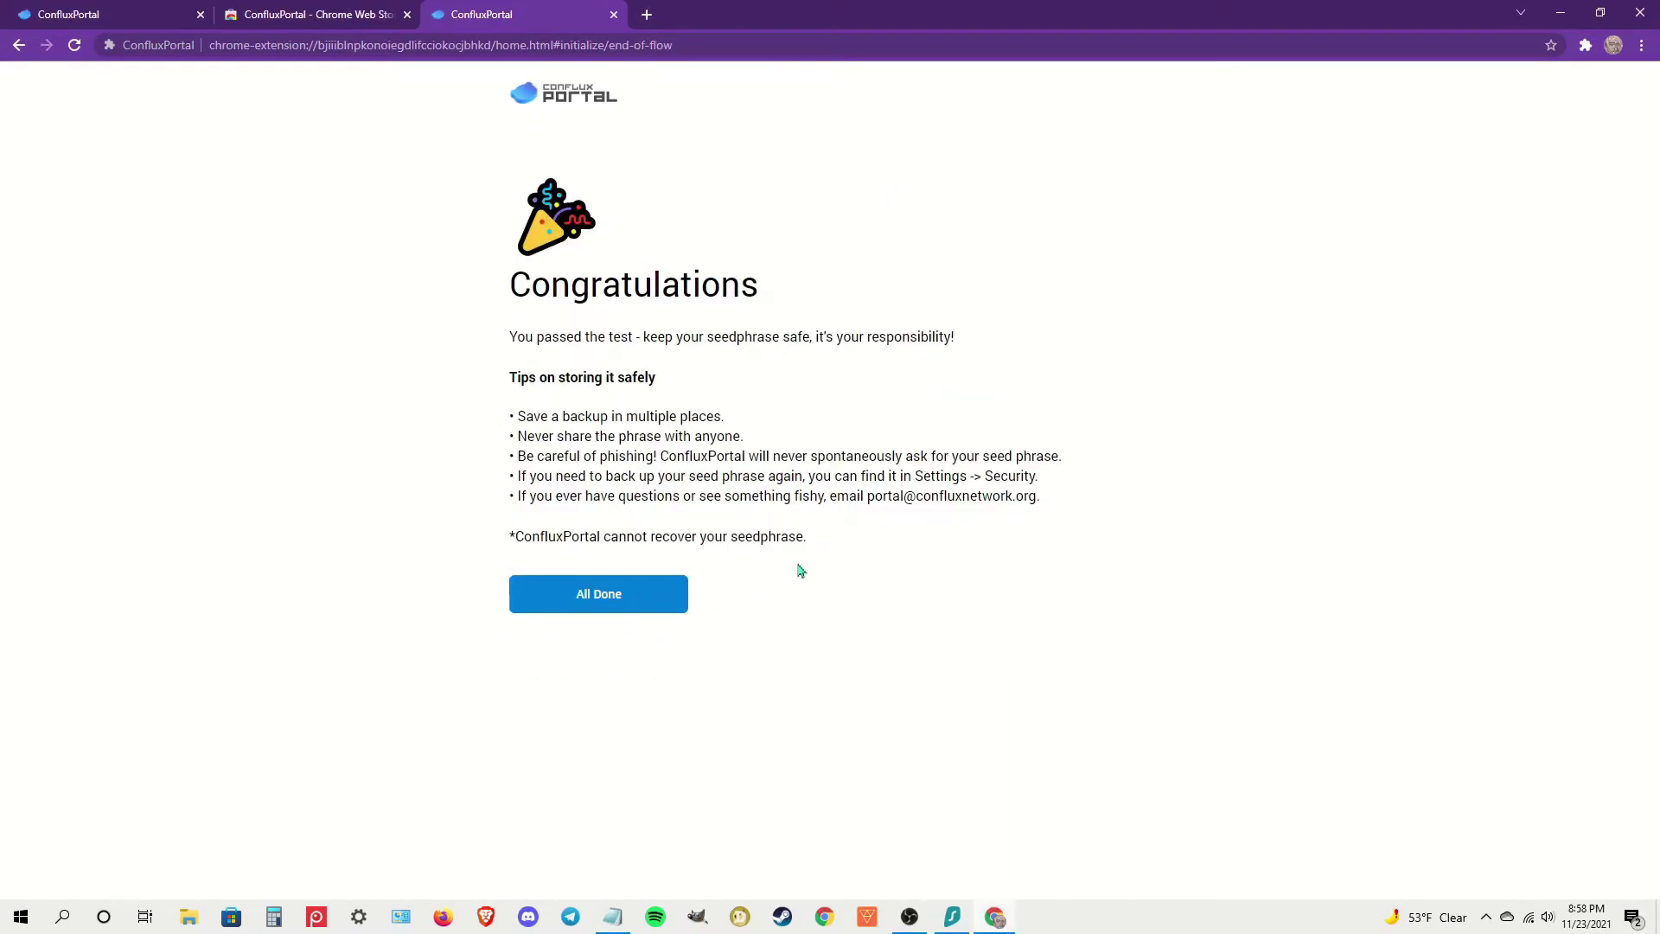
{"action": "left_click", "coordinate": [628, 602]}
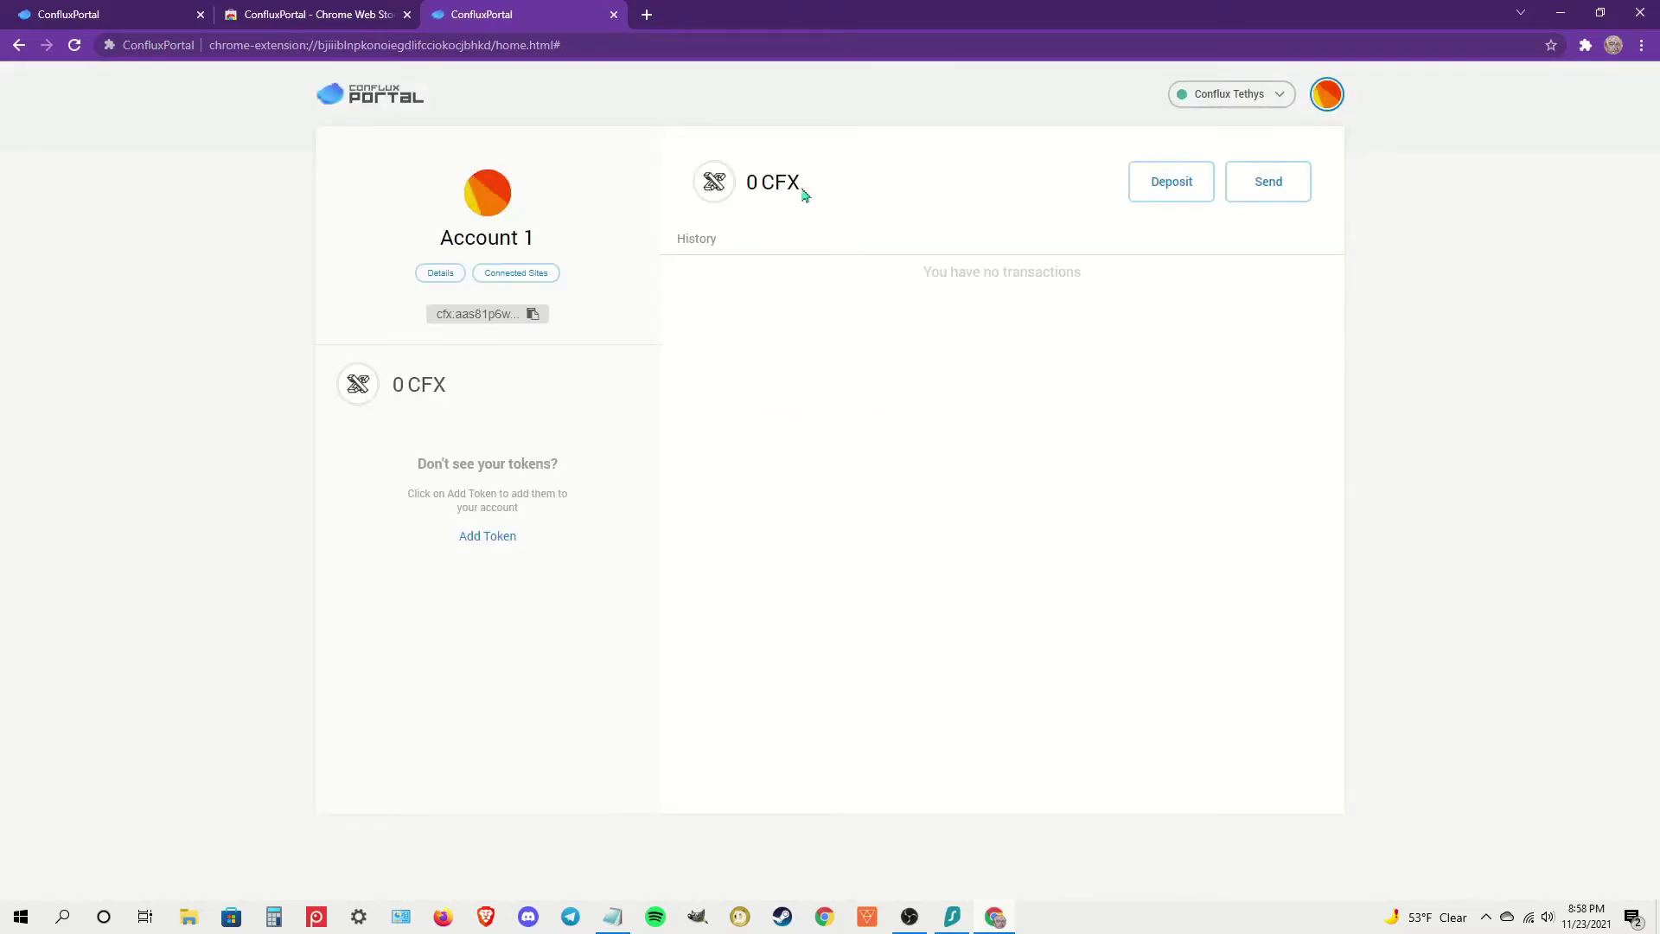
- Close the wallet's browser tab and pin the ConfluxPortal extension to the Chrome toolbar
{"action": "mouse_move", "coordinate": [802, 194]}
{"action": "left_click_drag", "start_coordinate": [746, 174], "coordinate": [822, 189]}
{"action": "left_click", "coordinate": [822, 189]}
{"action": "left_click", "coordinate": [613, 14]}
{"action": "left_click", "coordinate": [1585, 45]}
{"action": "left_click", "coordinate": [1545, 171]}
{"action": "left_click", "coordinate": [1343, 36]}
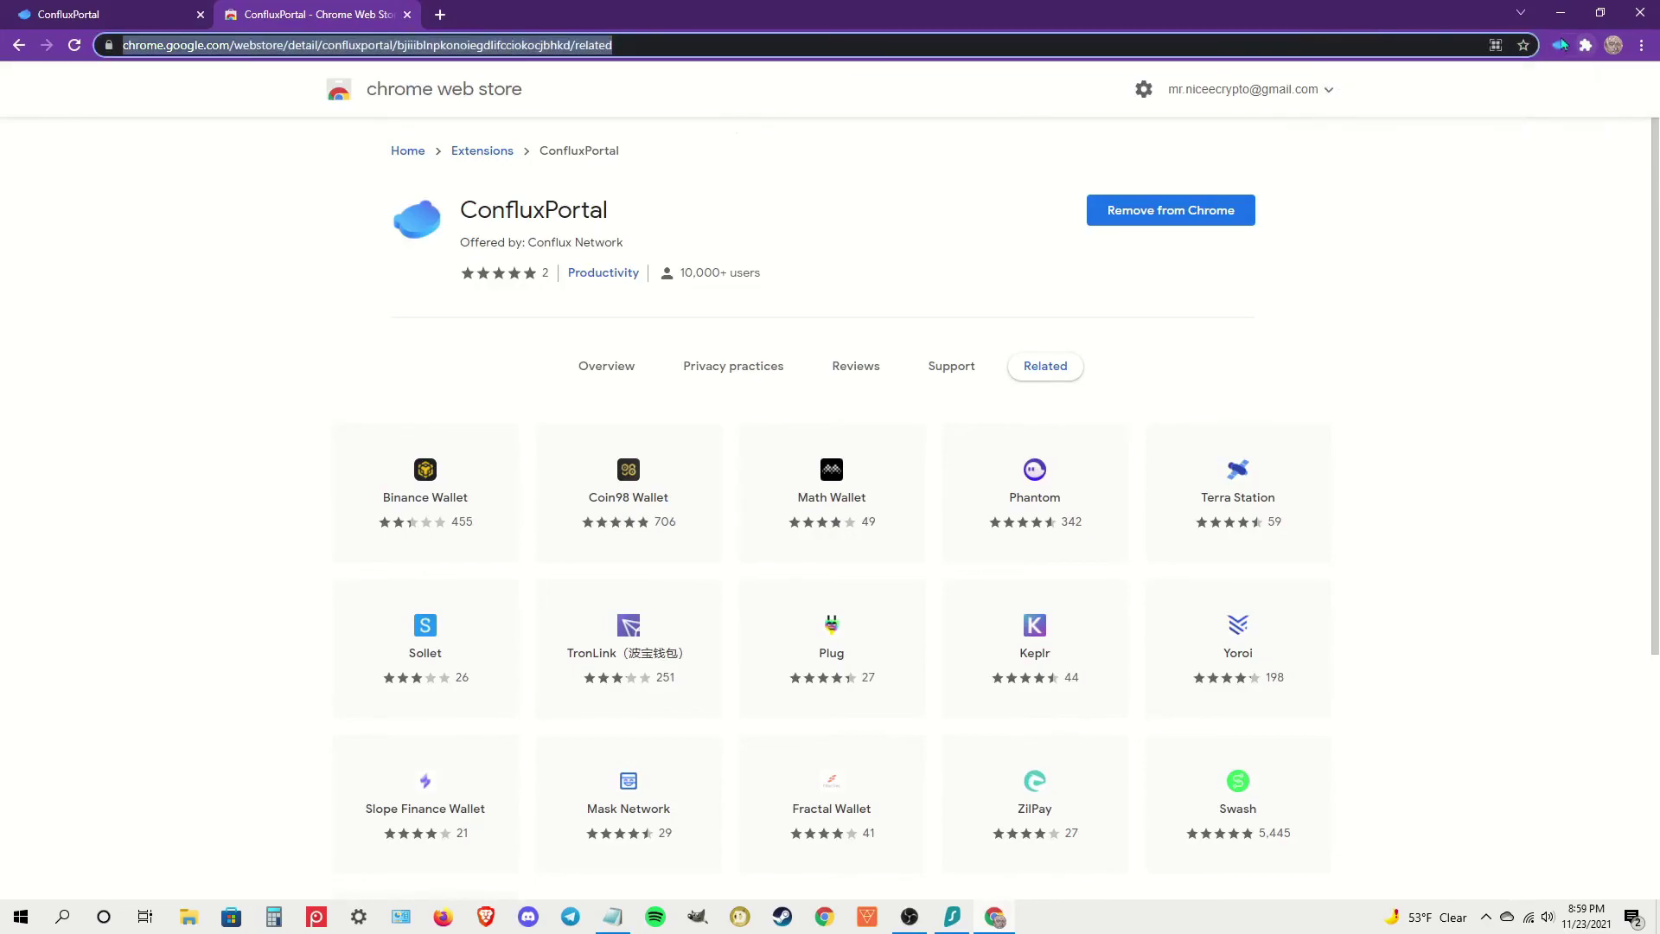
- Rename Account 1 in the ConfluxPortal wallet's account details to the owner's nickname and close the details
{"action": "left_click", "coordinate": [1557, 45]}
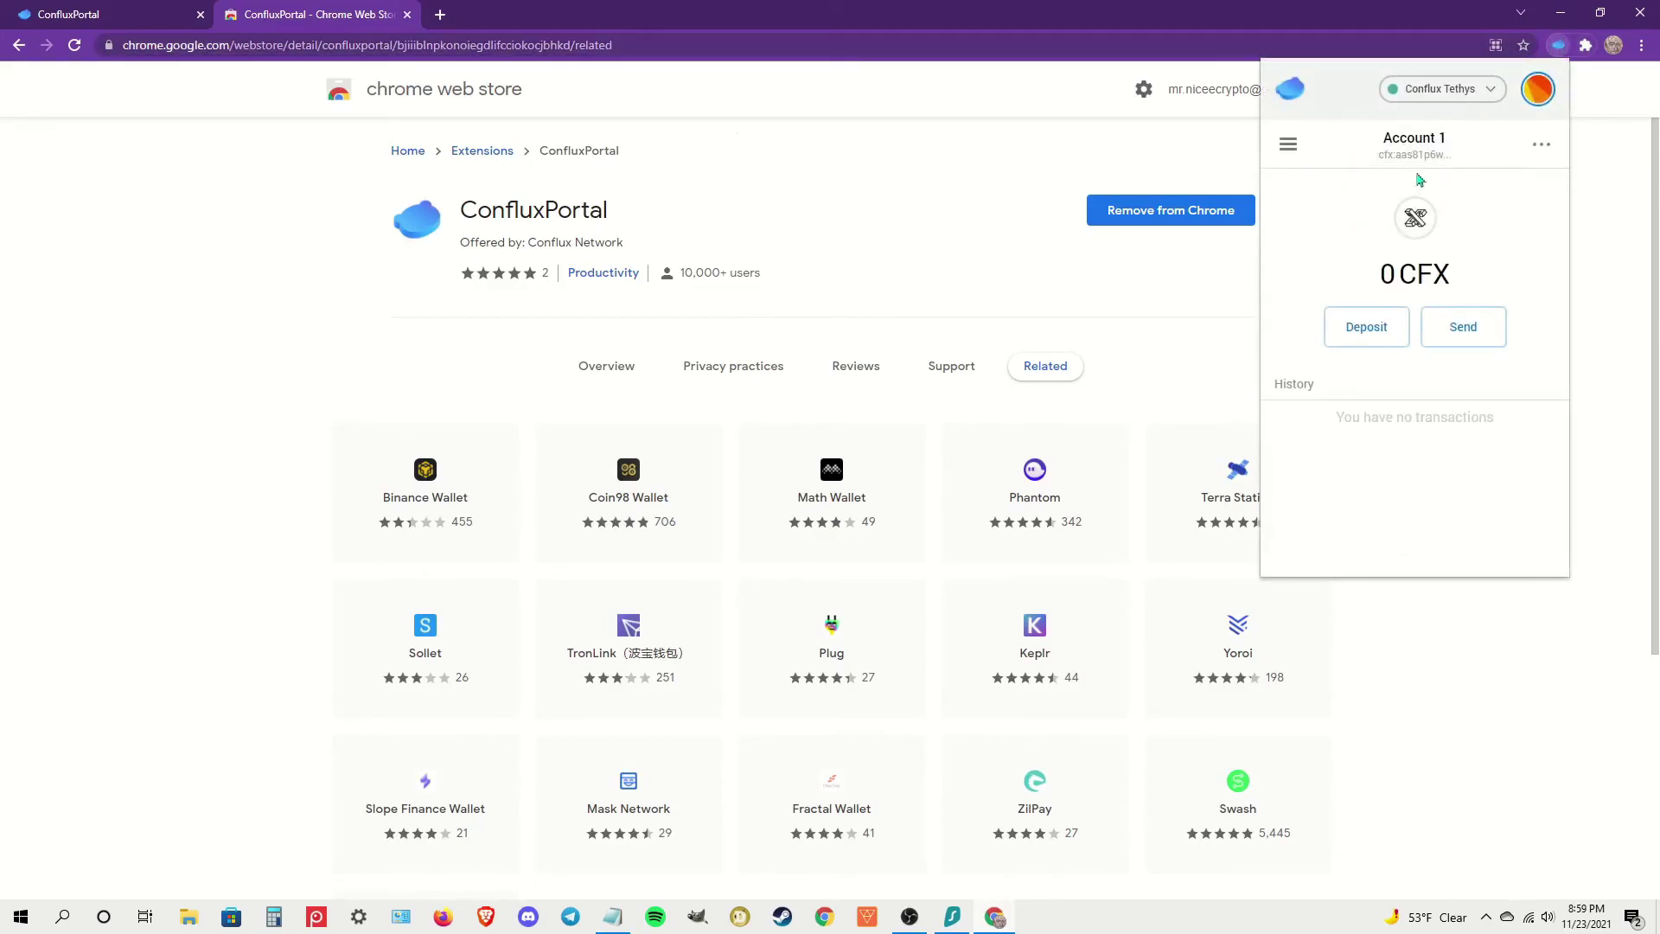
{"action": "left_click", "coordinate": [1540, 144]}
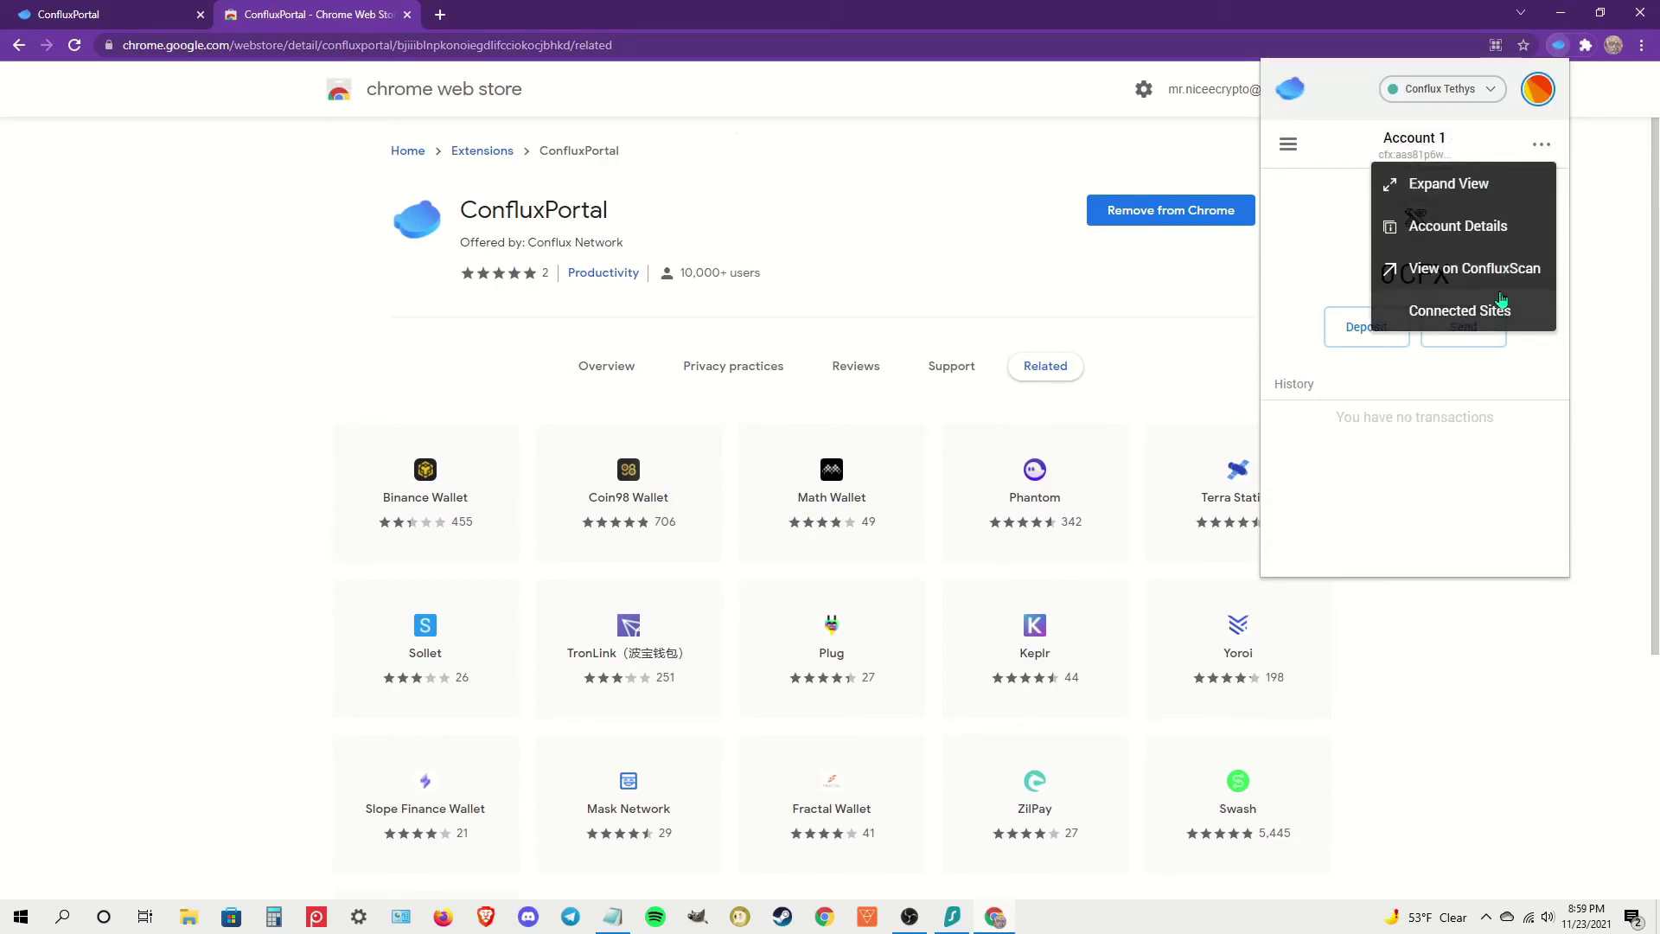
{"action": "left_click", "coordinate": [1461, 227]}
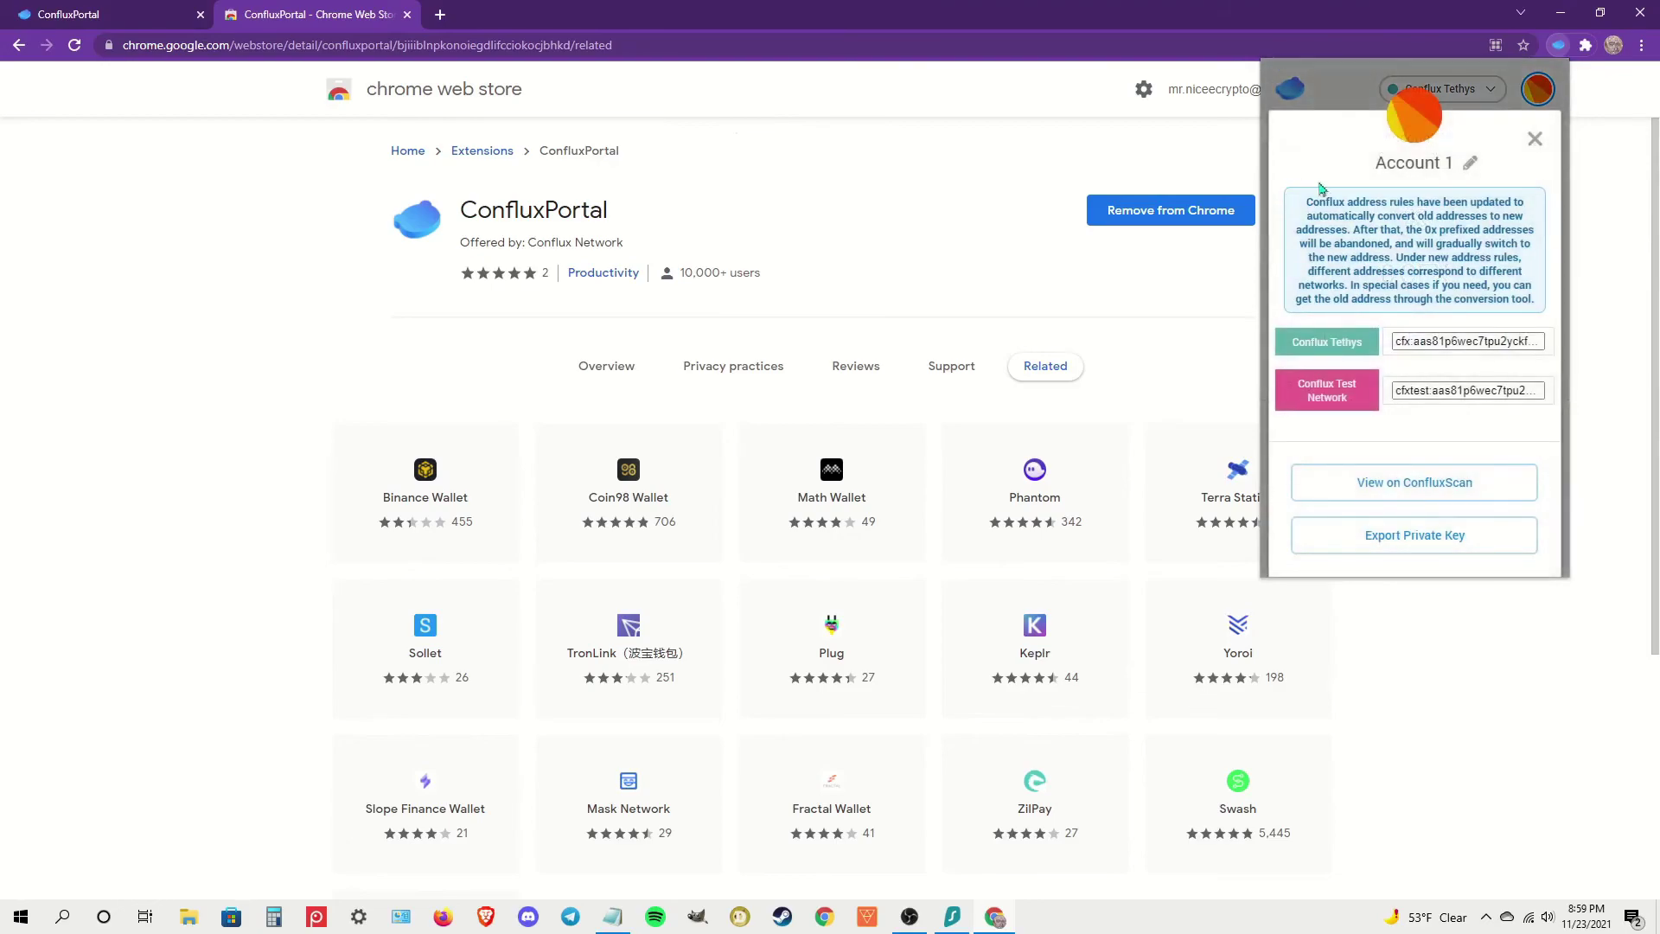
{"action": "left_click", "coordinate": [1470, 162]}
{"action": "key", "text": "BackSpace"}
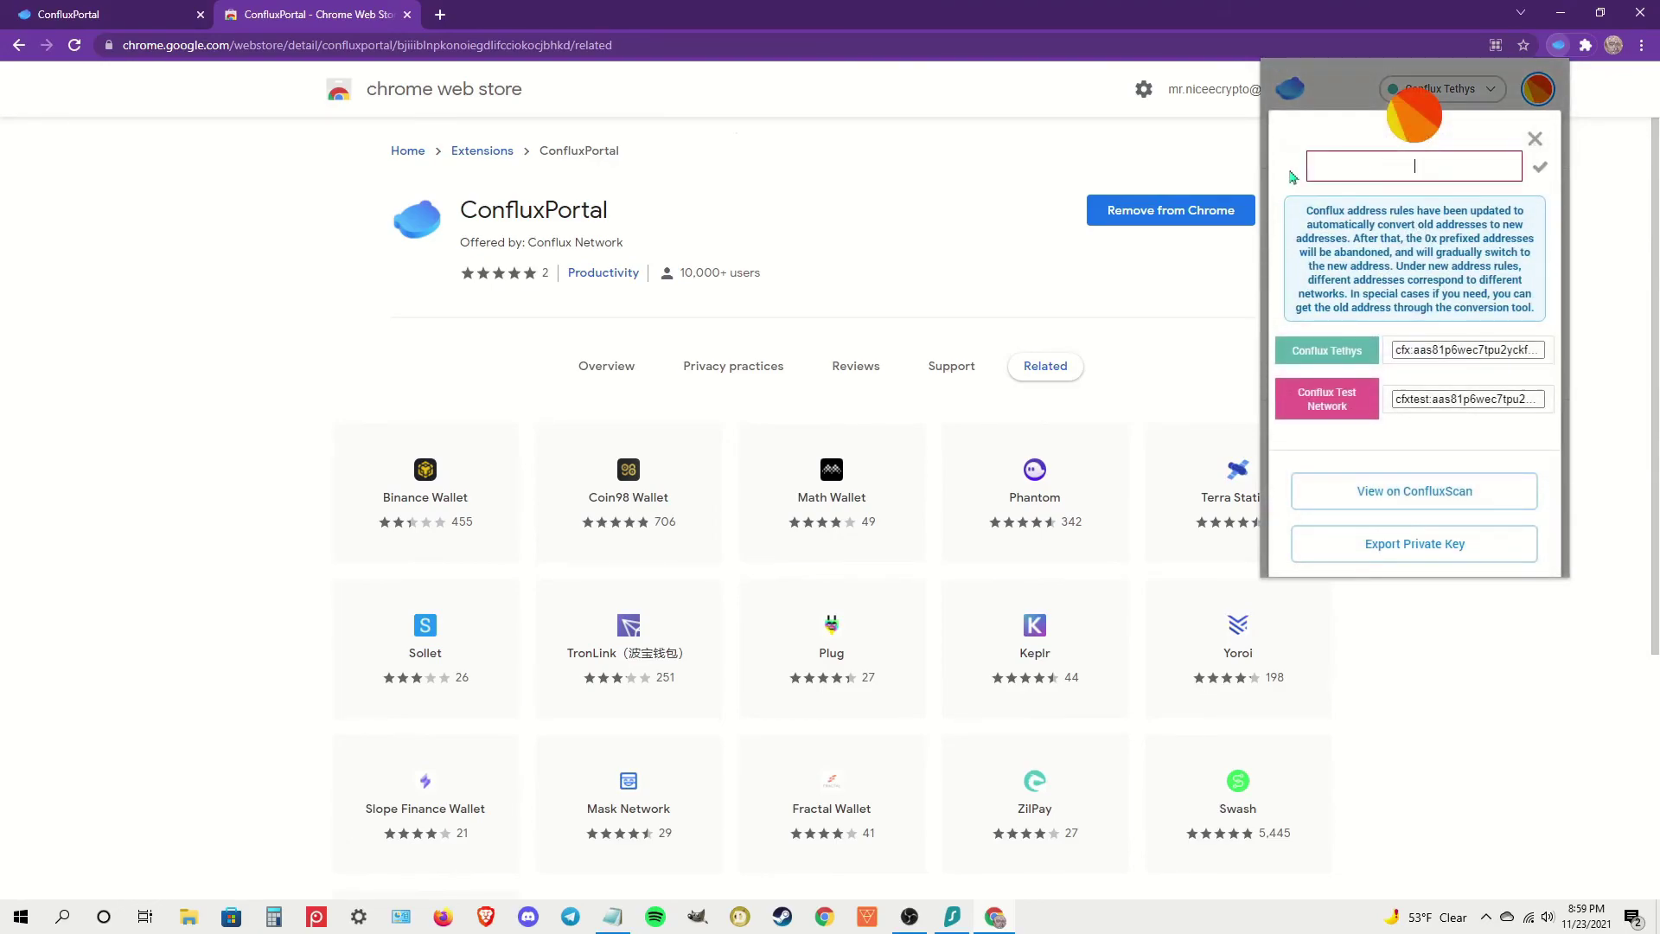
{"action": "type", "text": "Nicee"}
{"action": "left_click", "coordinate": [1545, 167]}
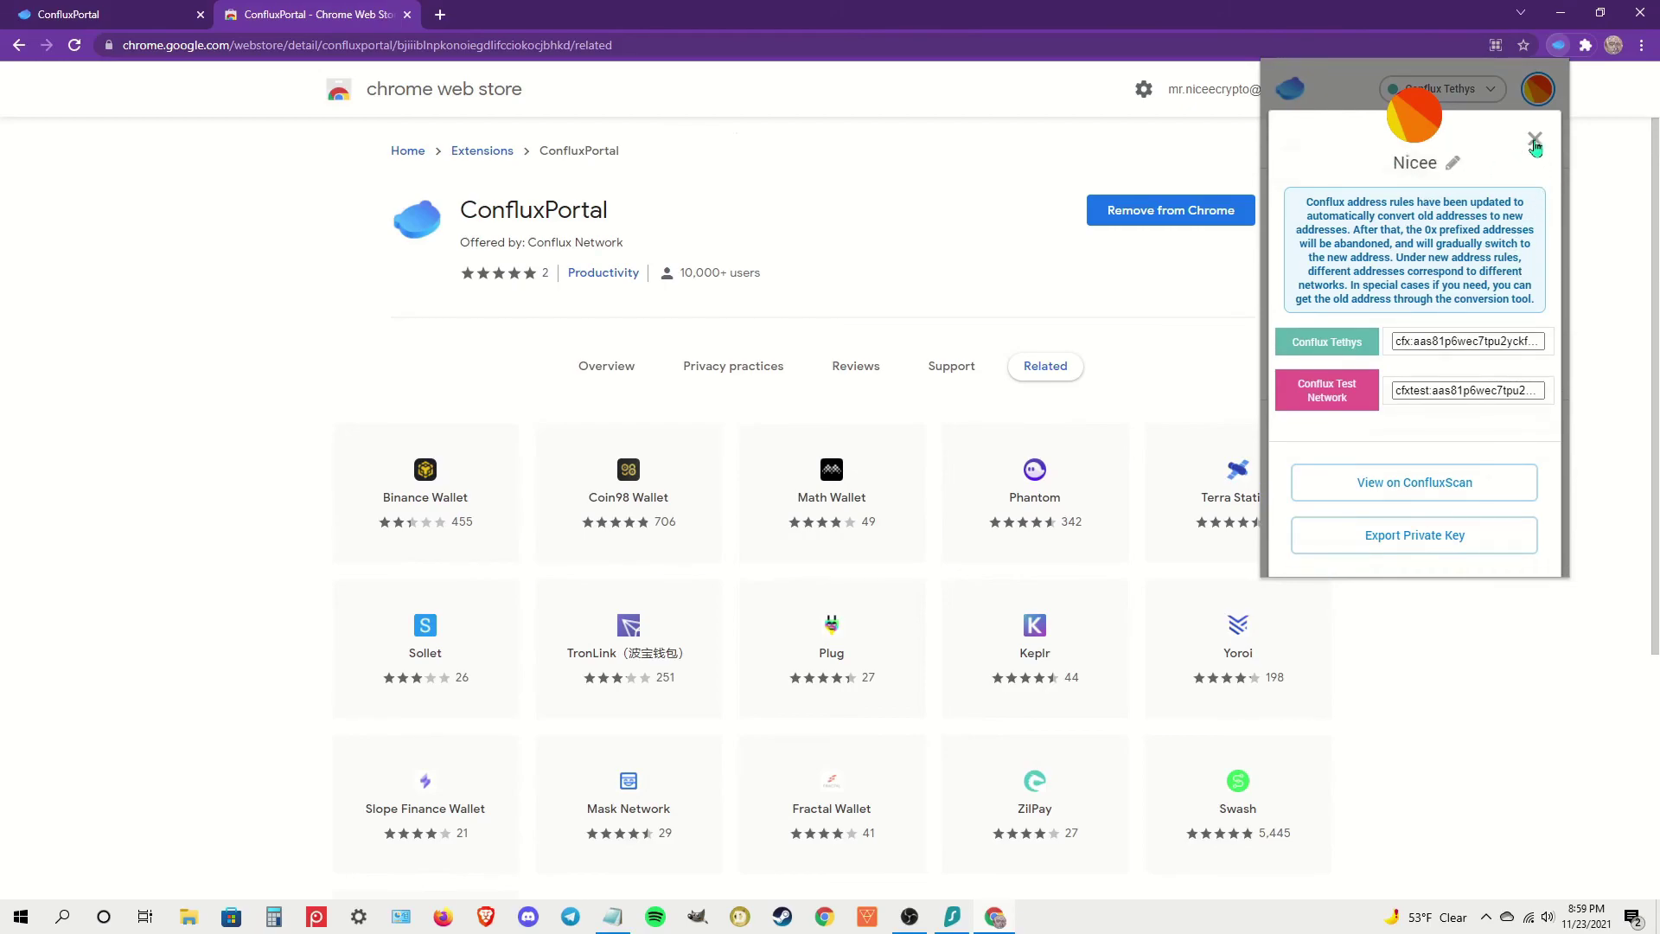
{"action": "left_click", "coordinate": [1534, 138]}
{"action": "left_click", "coordinate": [1542, 99]}
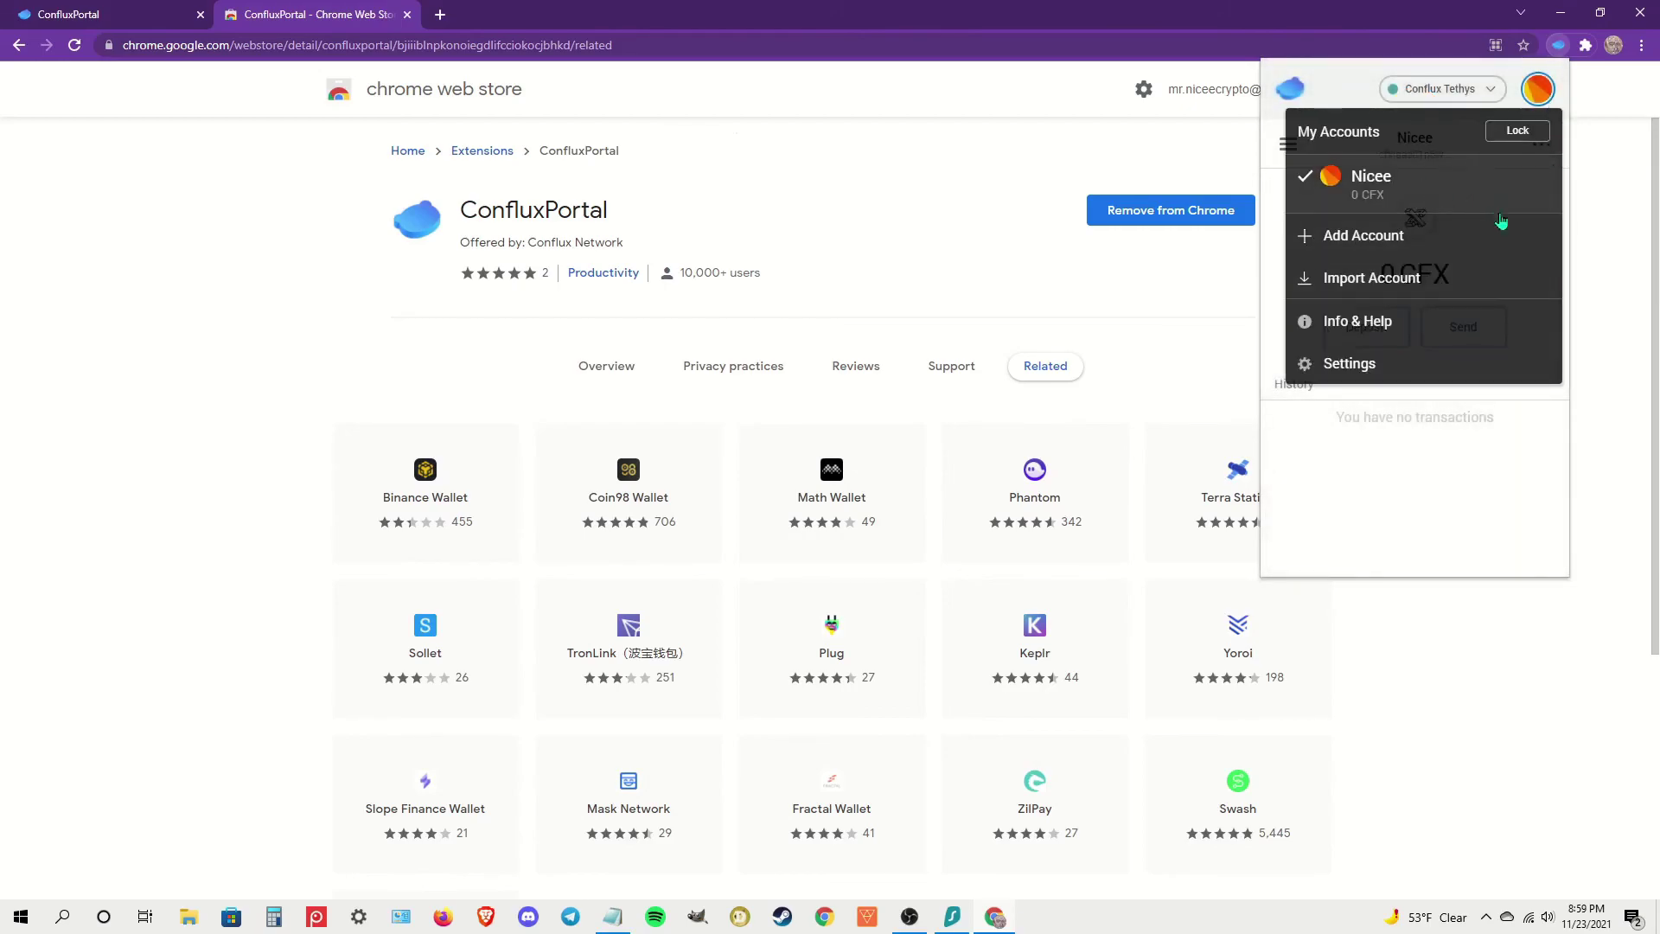
{"action": "left_click", "coordinate": [1457, 477]}
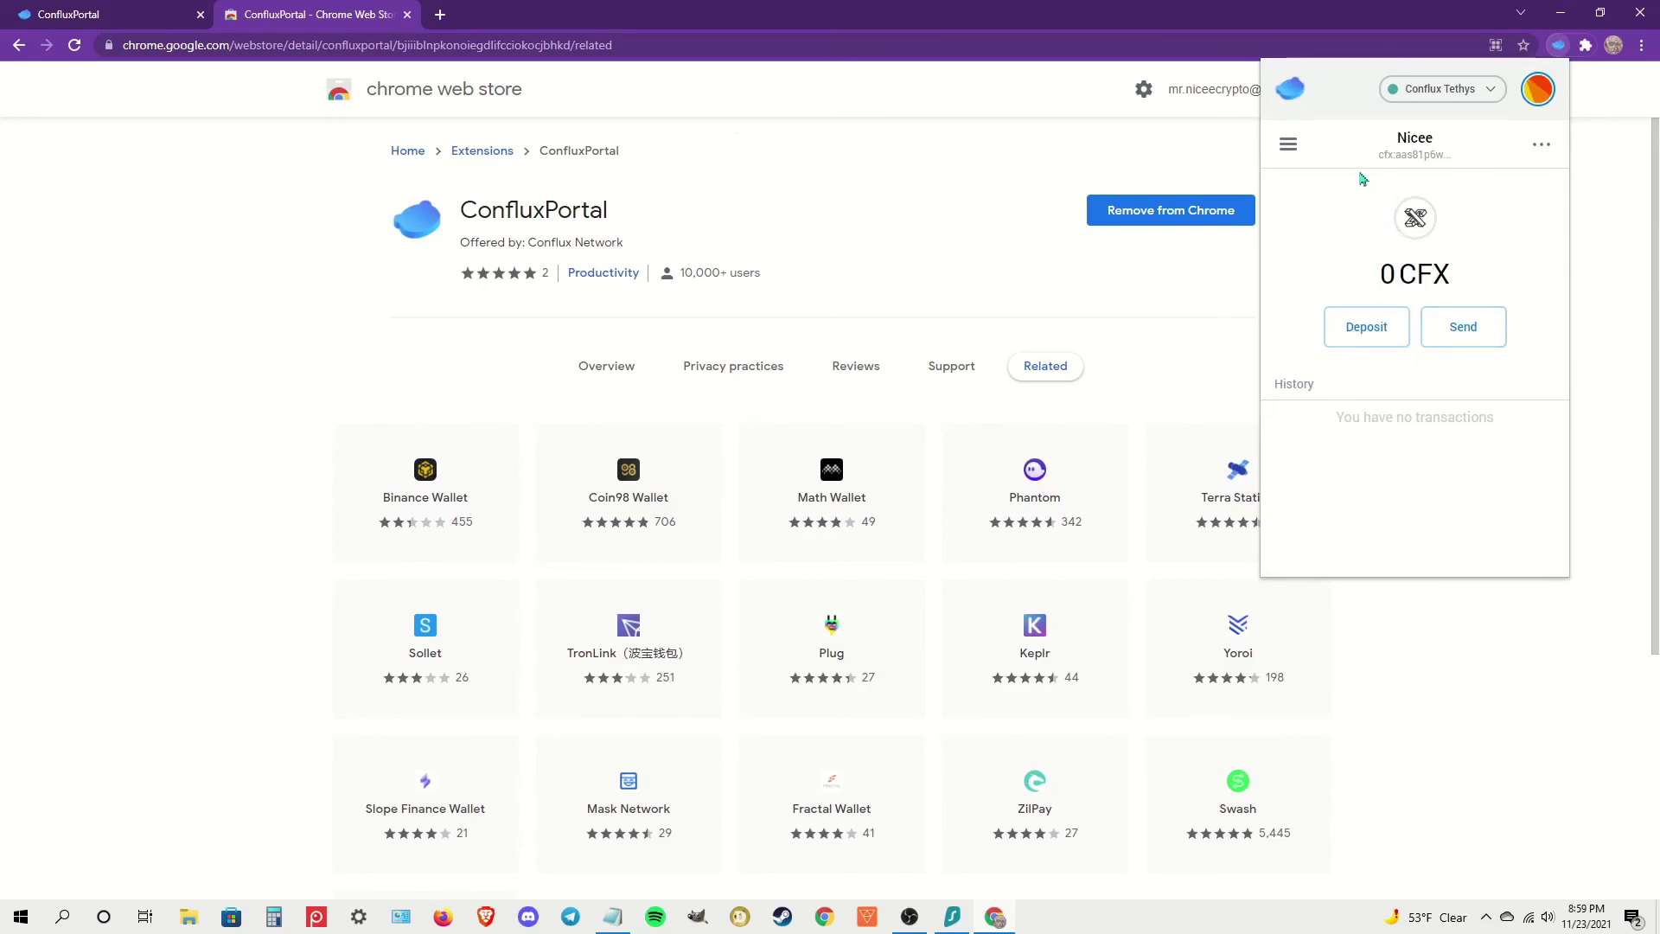
{"action": "left_click", "coordinate": [1145, 270]}
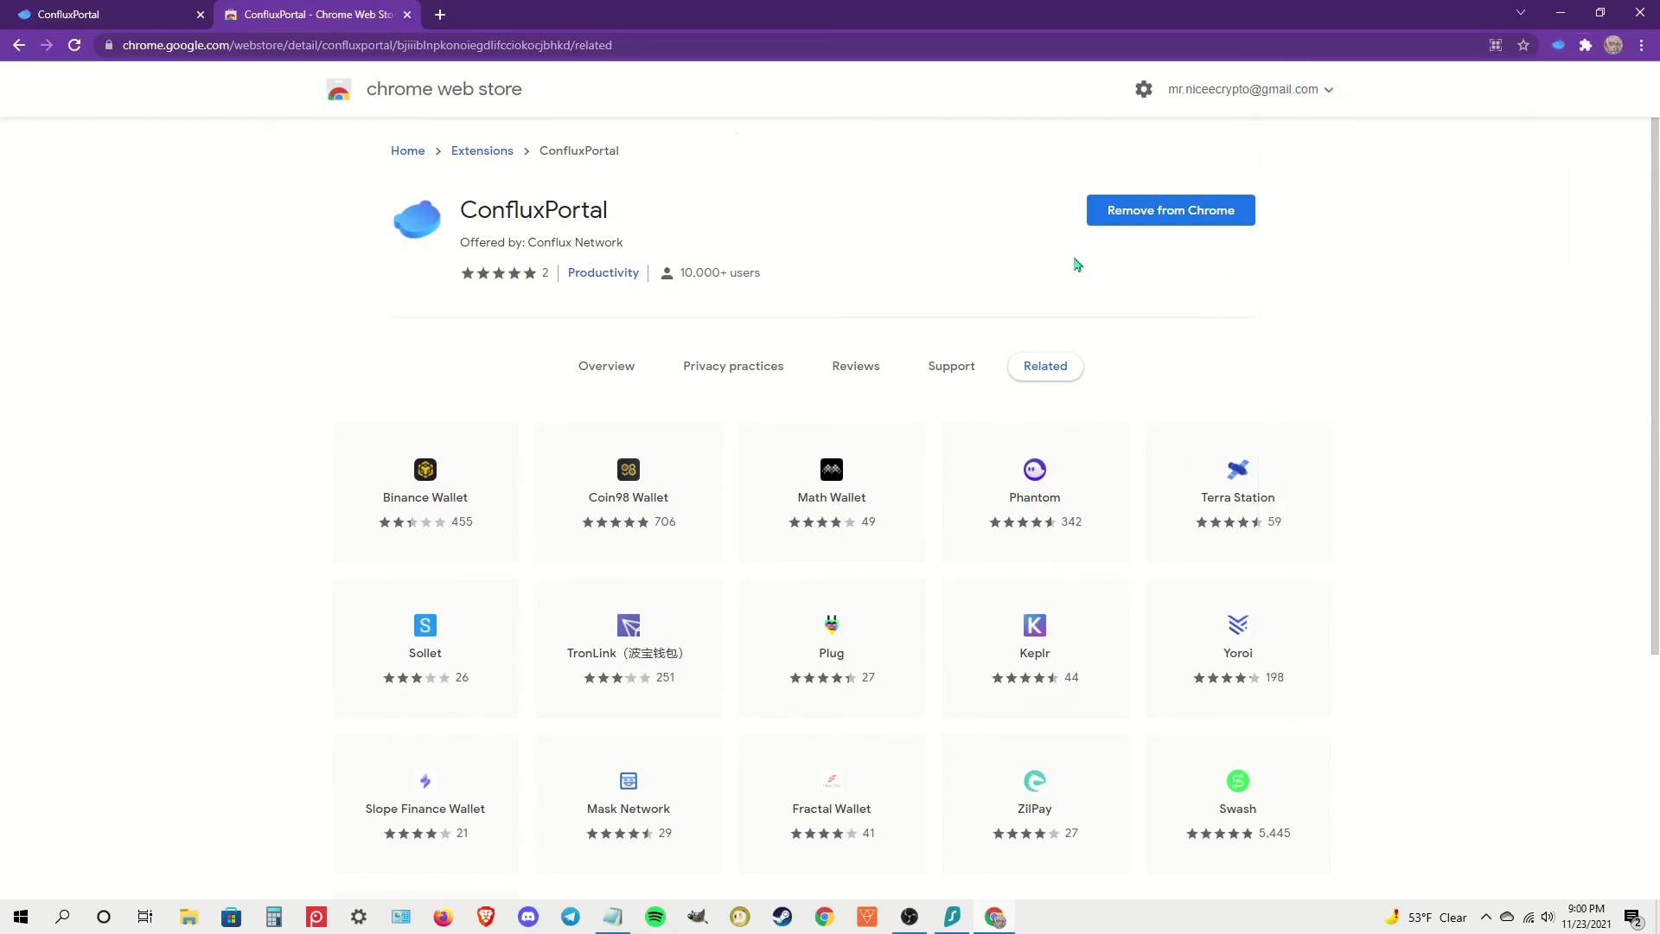